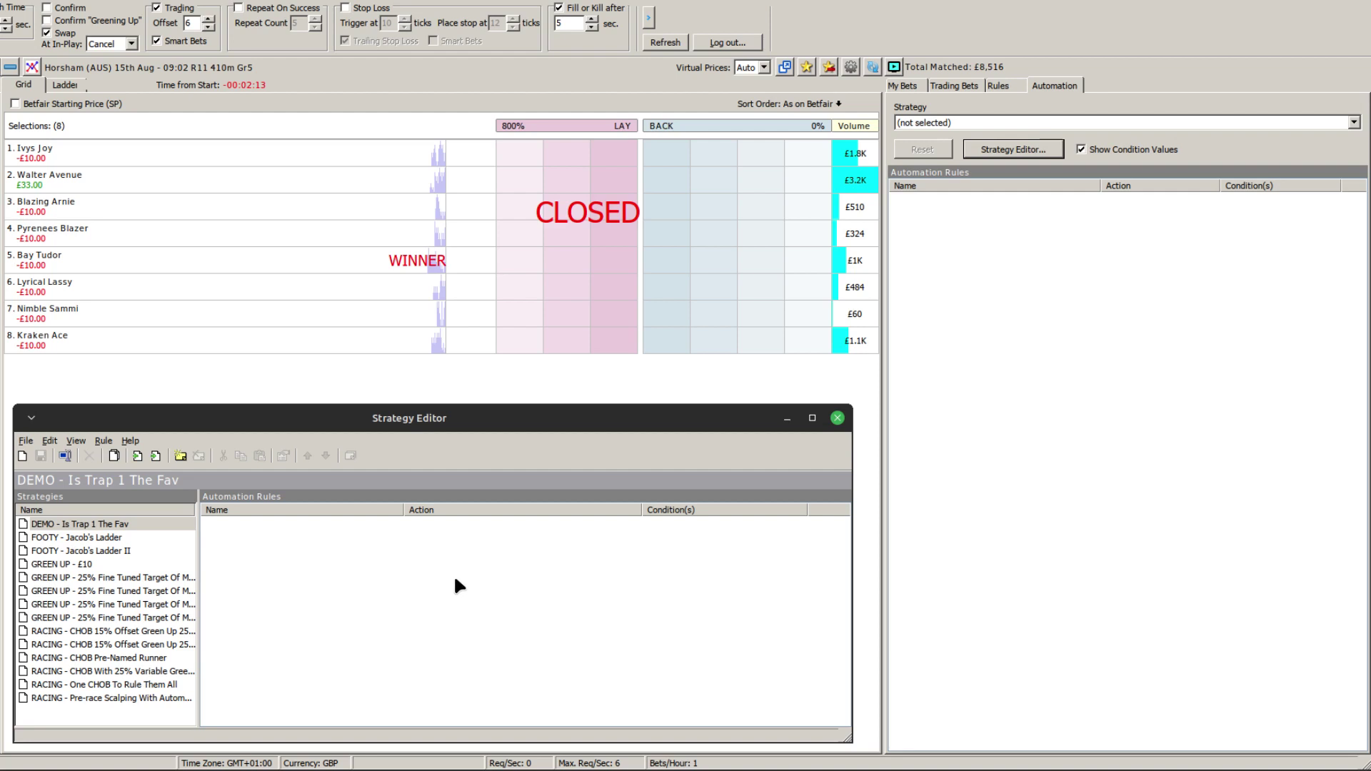
Add a rule to the DEMO - Is Trap 1 The Fav strategy that starts 30 seconds before the event start time.
{"action": "right_click", "coordinate": [455, 579]}
{"action": "left_click", "coordinate": [500, 587]}
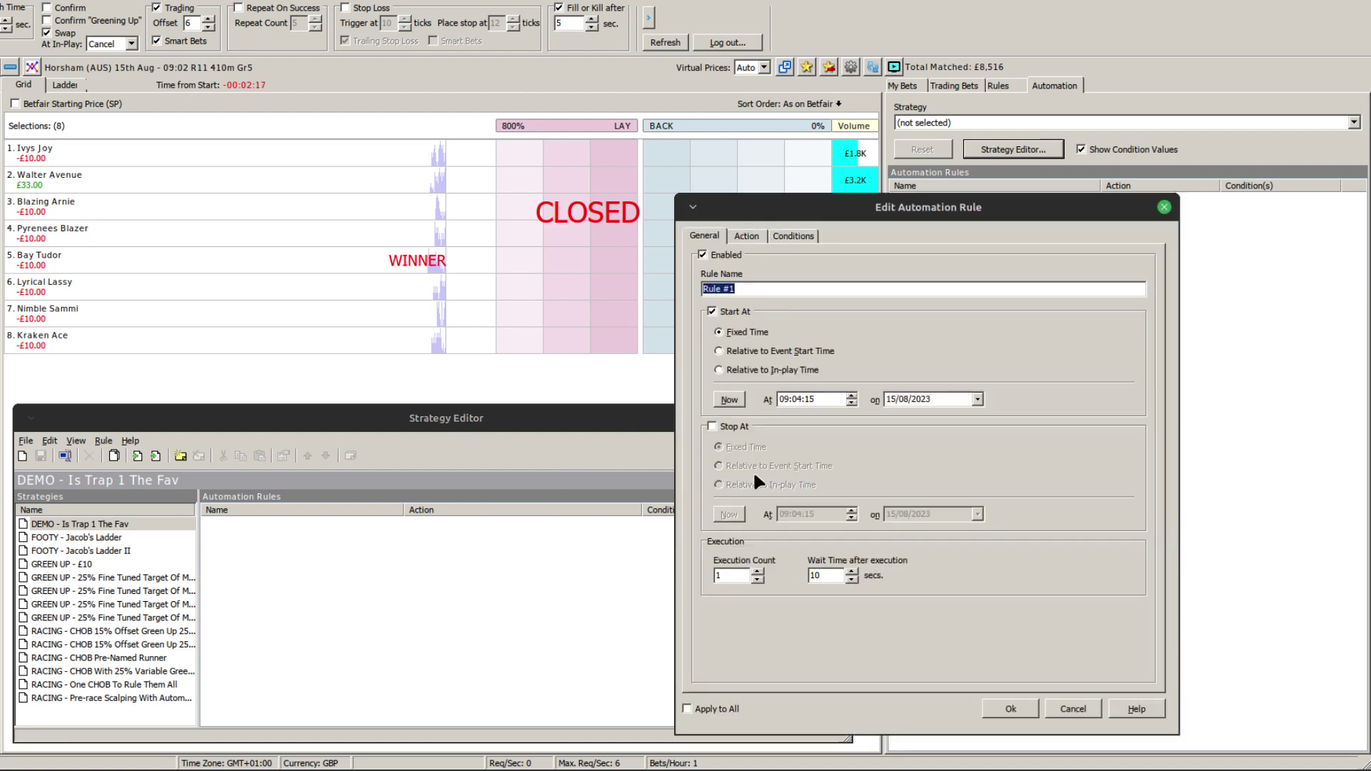
{"action": "left_click", "coordinate": [721, 350]}
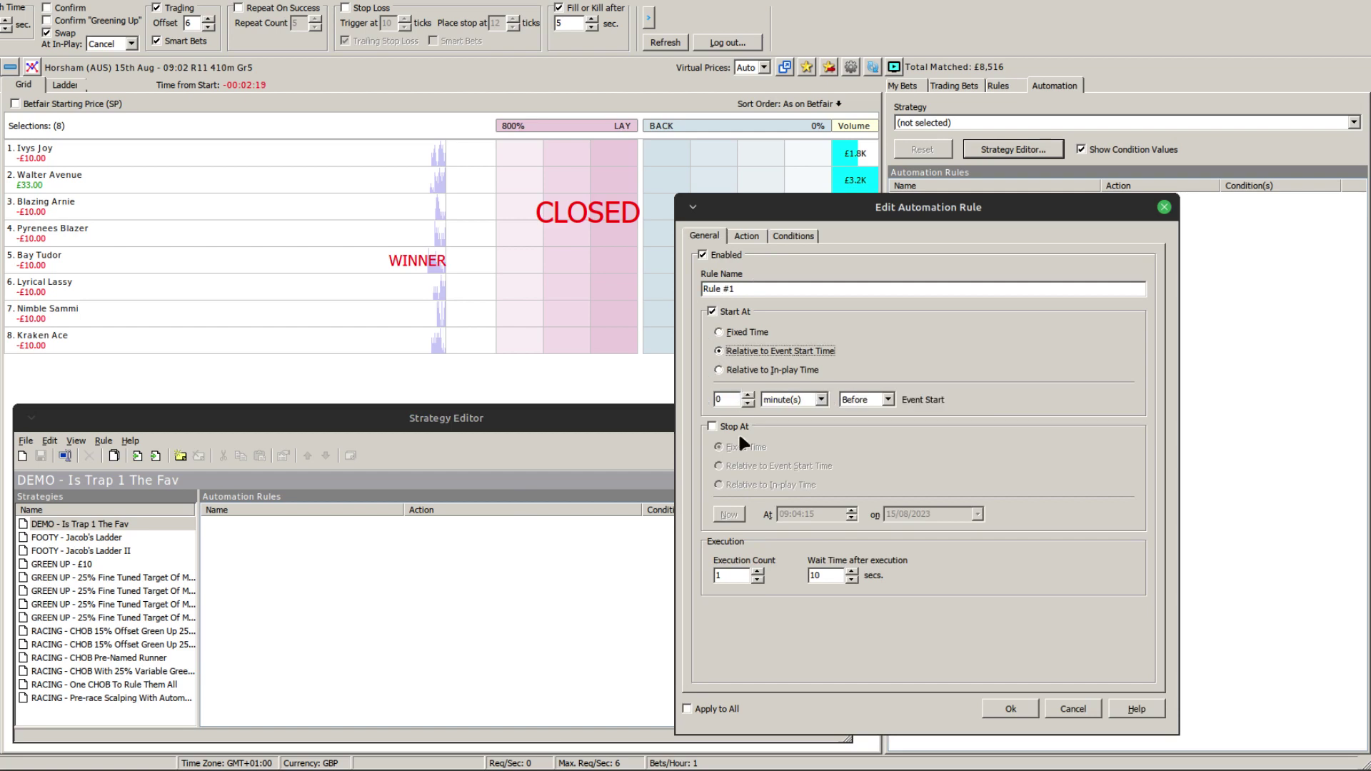
{"action": "double_click", "coordinate": [727, 398]}
{"action": "type", "text": "30"}
{"action": "left_click", "coordinate": [800, 400]}
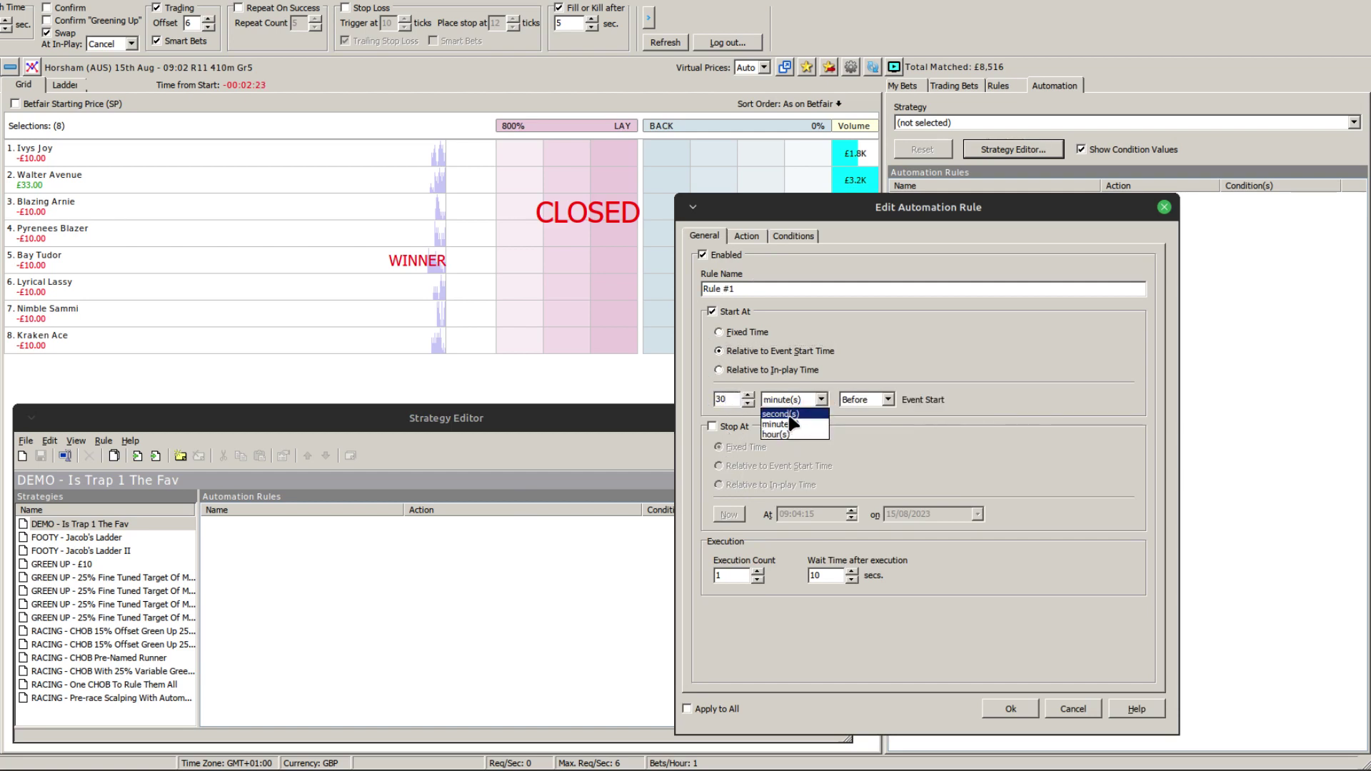
{"action": "left_click", "coordinate": [790, 415]}
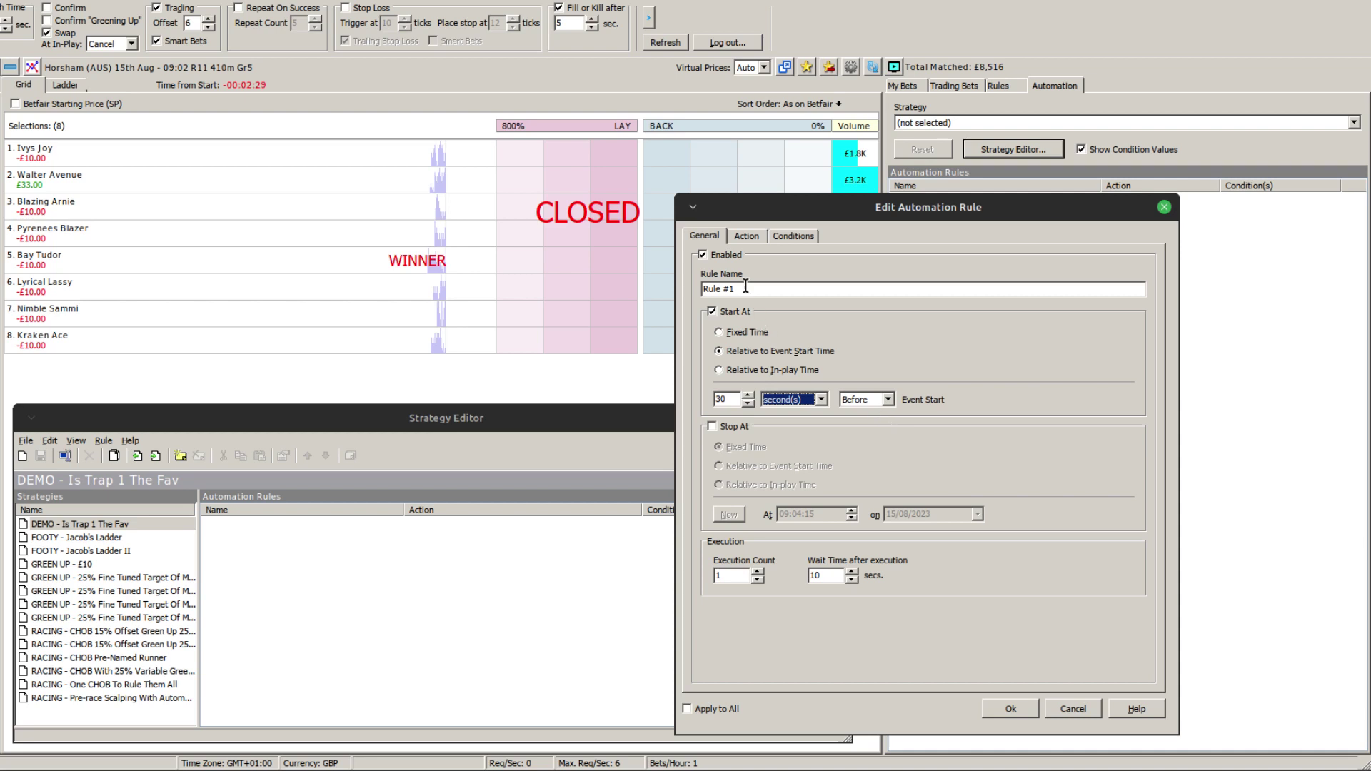
Make the rule place a back bet on Betfair row 1 at Best Back Odds with a fixed amount of 10.
{"action": "left_click", "coordinate": [749, 235]}
{"action": "left_click", "coordinate": [780, 272]}
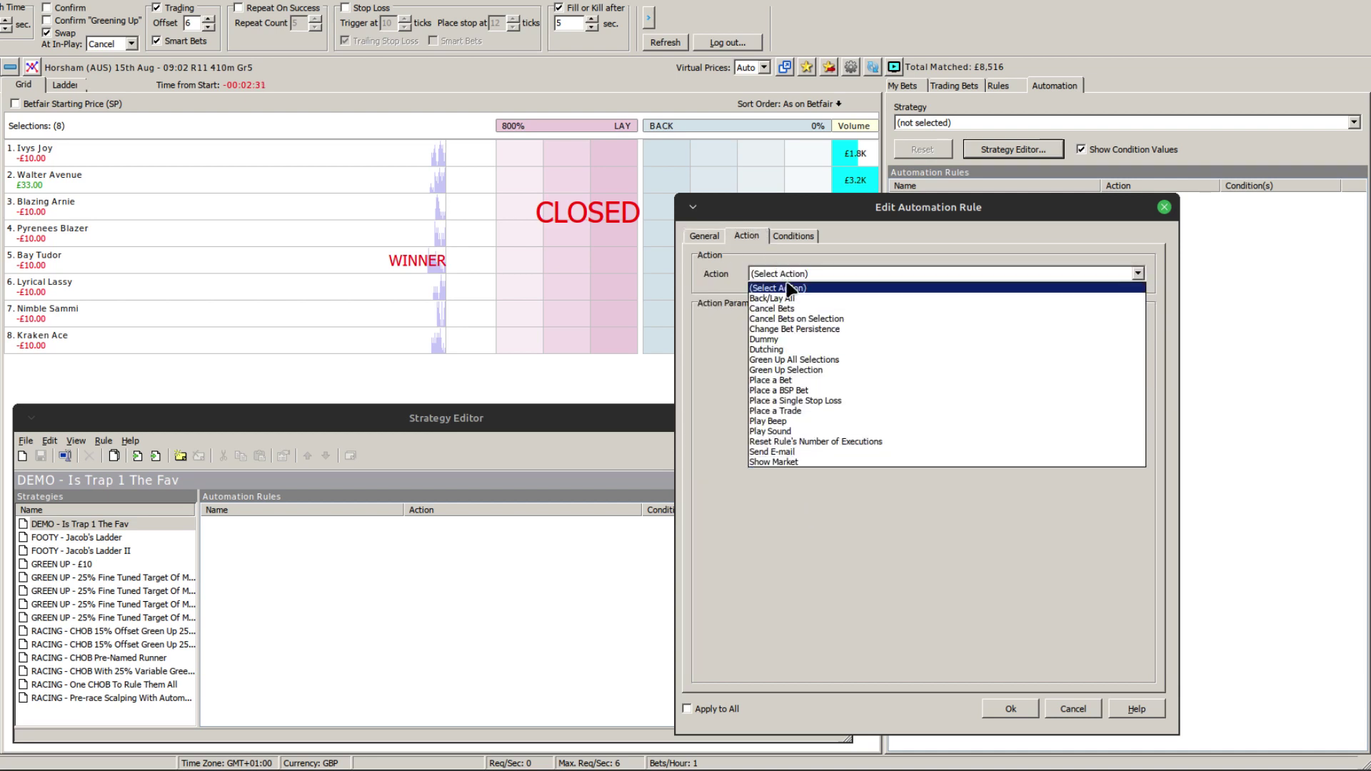
{"action": "left_click", "coordinate": [806, 380]}
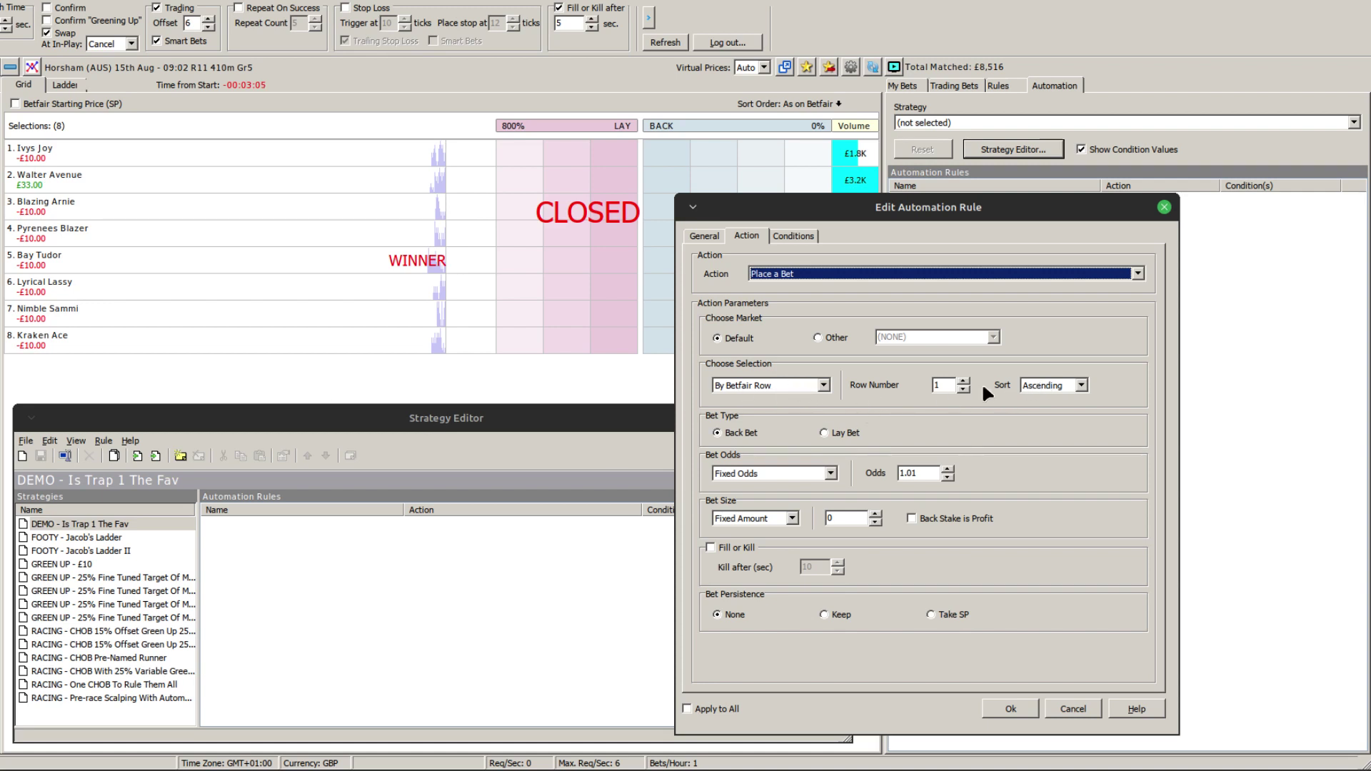
{"action": "left_click", "coordinate": [914, 474]}
{"action": "key", "text": "BackSpace"}
{"action": "type", "text": "1"}
{"action": "left_click", "coordinate": [830, 473]}
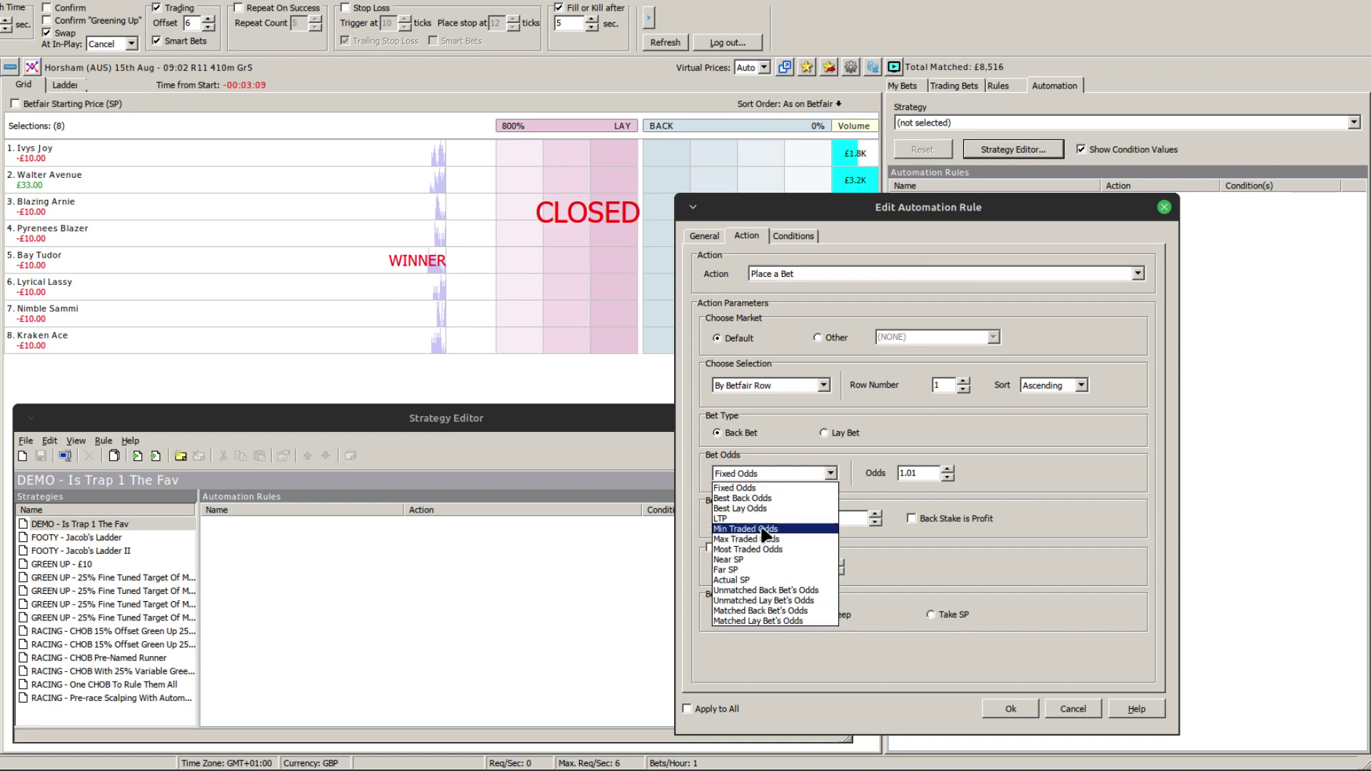
{"action": "left_click", "coordinate": [774, 499]}
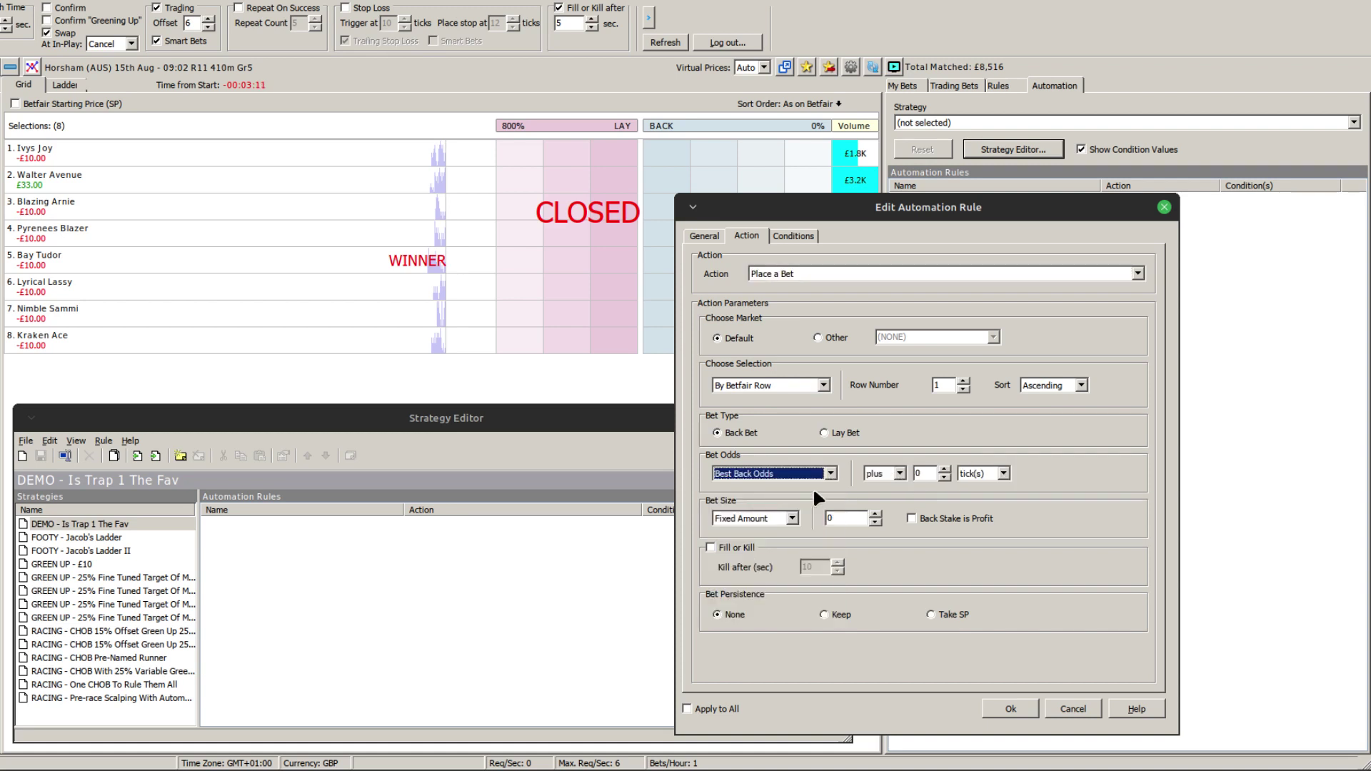
{"action": "left_click", "coordinate": [843, 515]}
{"action": "type", "text": "10"}
Add a Selection Relative Odds condition with Selection B chosen By Position (Back Odds) at position 2.
{"action": "left_click", "coordinate": [782, 233]}
{"action": "left_click", "coordinate": [777, 366]}
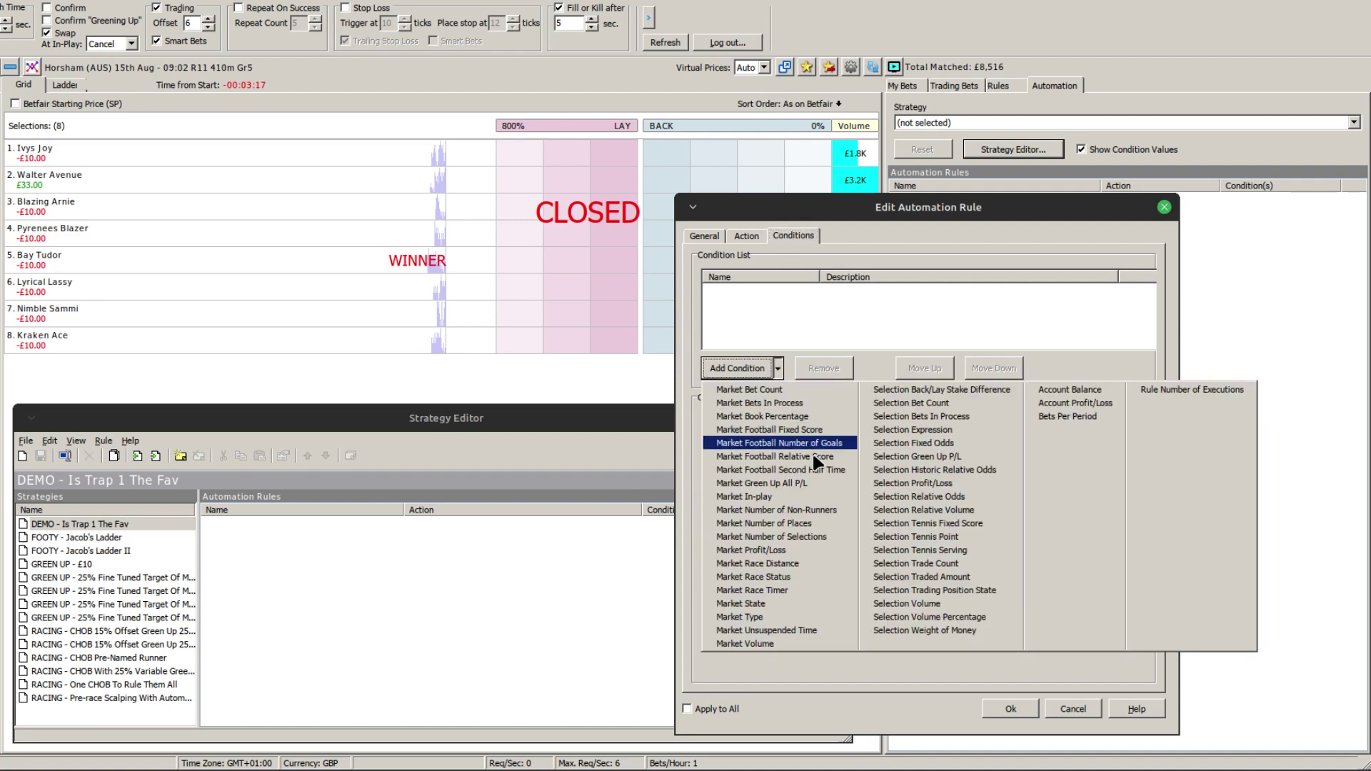
{"action": "left_click", "coordinate": [922, 498]}
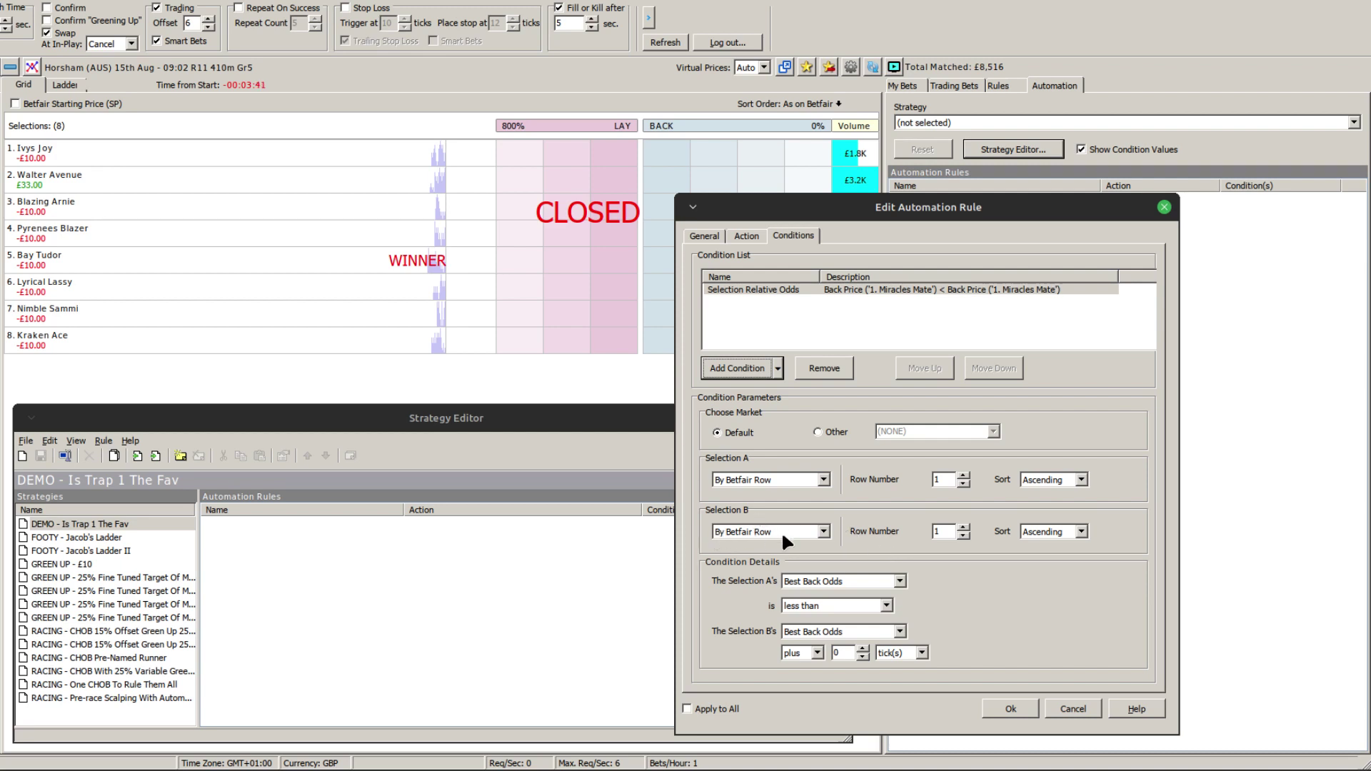
{"action": "left_click", "coordinate": [823, 532]}
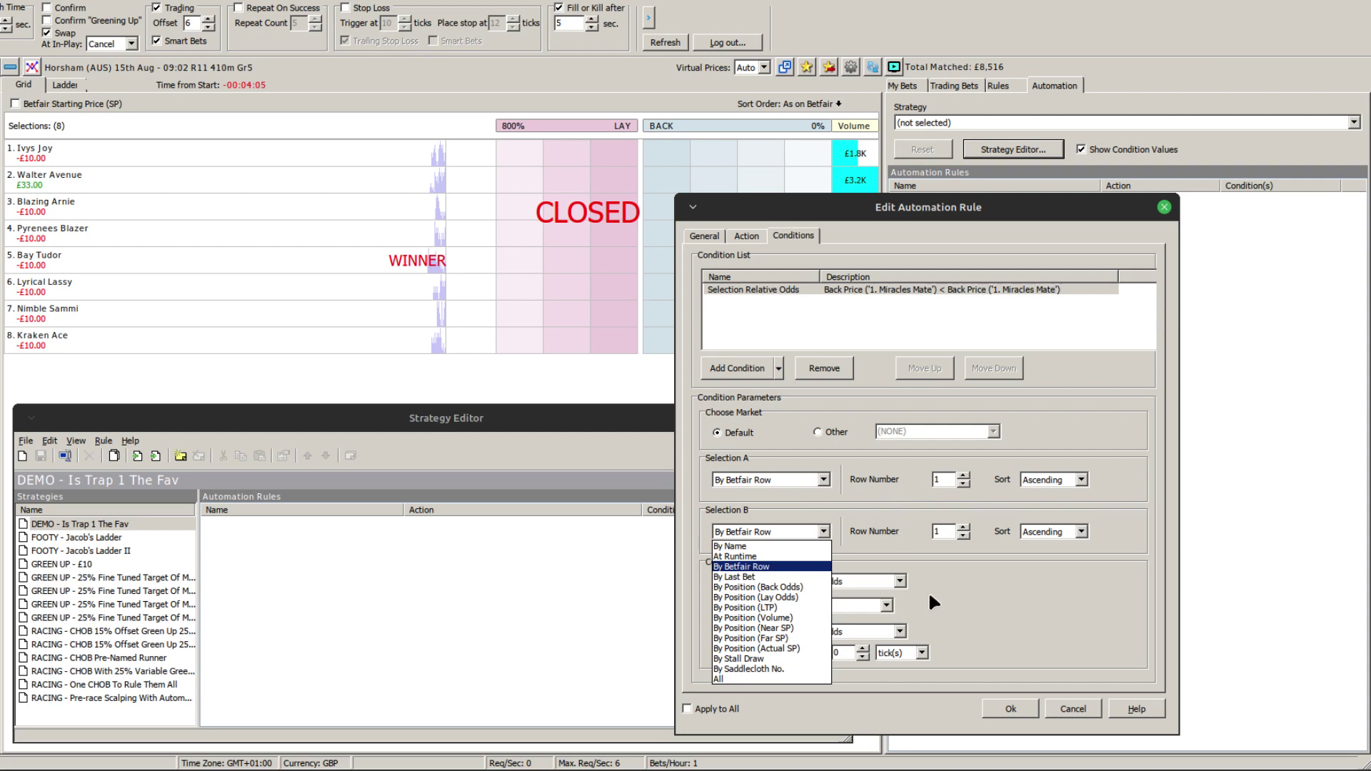
{"action": "key", "text": "Down"}
{"action": "key", "text": "Down"}
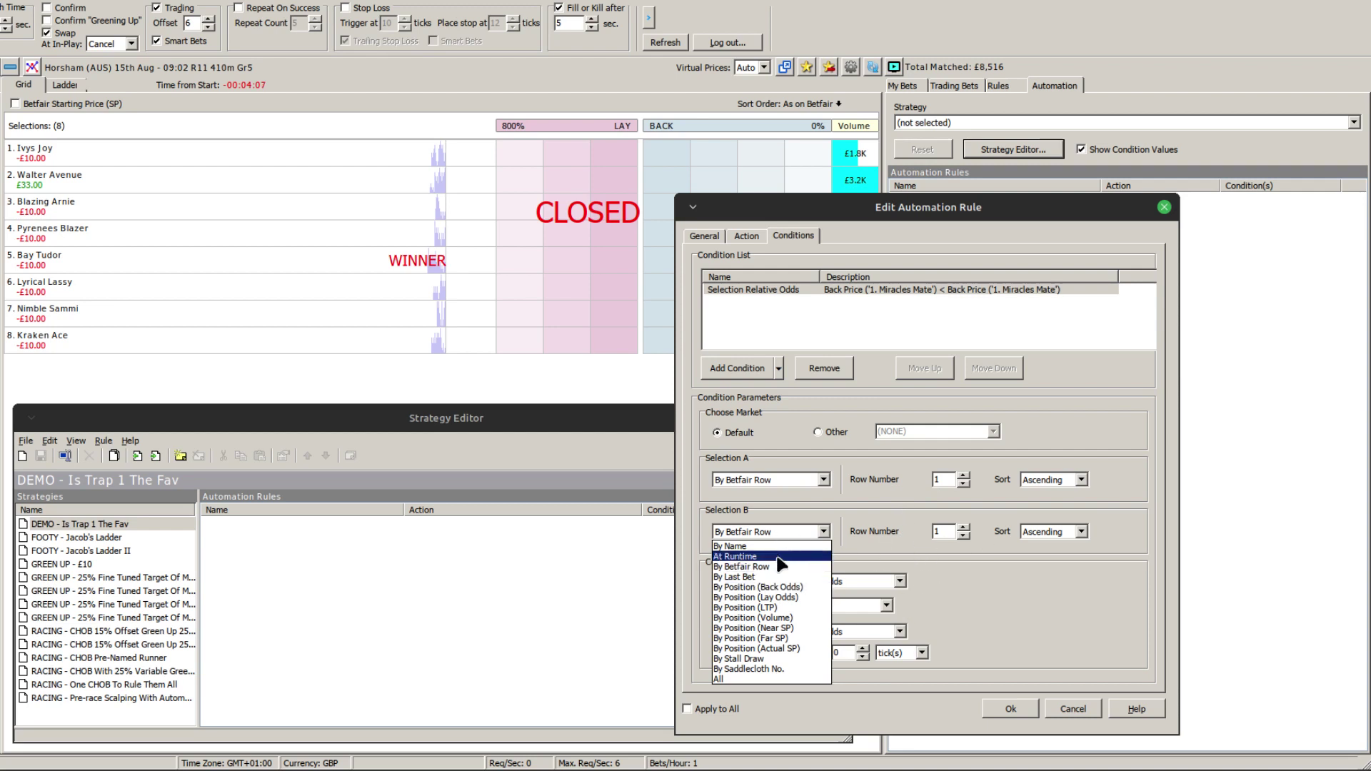
{"action": "left_click", "coordinate": [752, 588]}
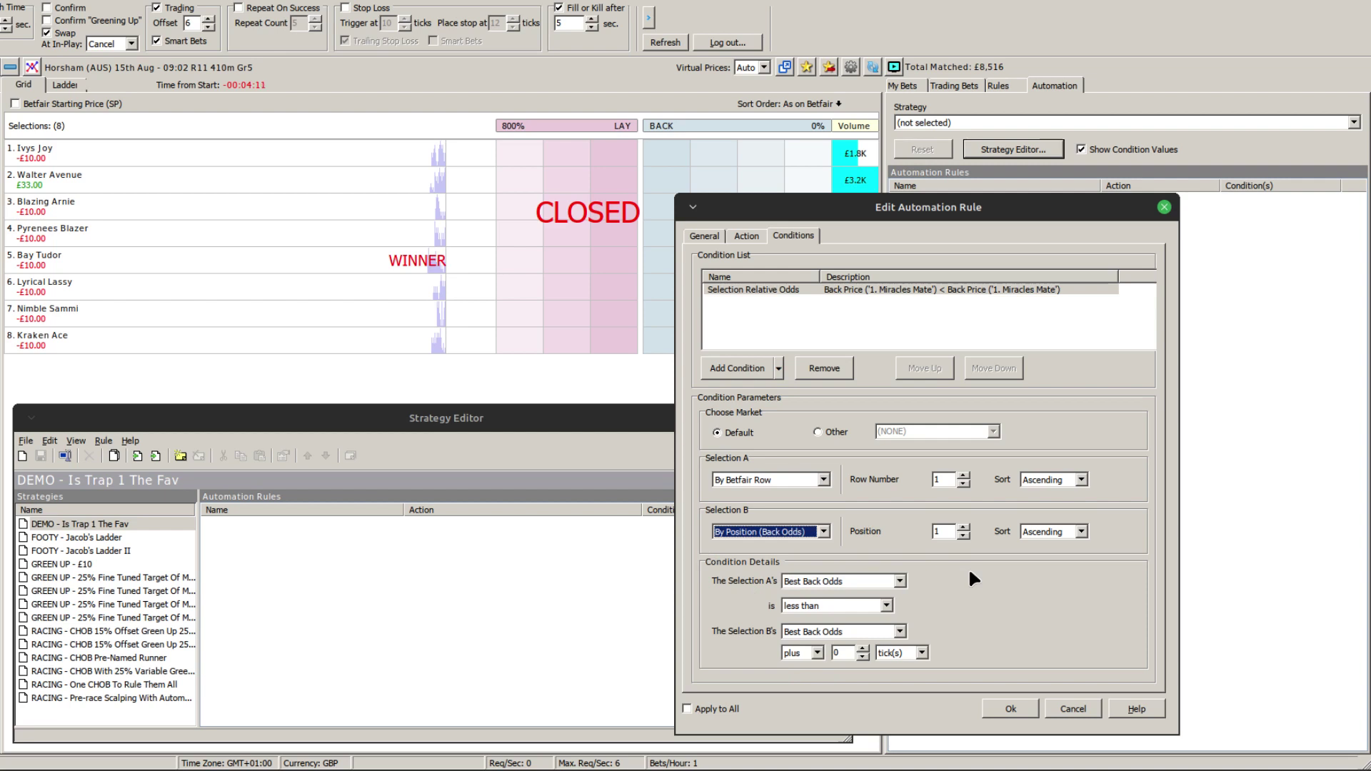
{"action": "left_click", "coordinate": [964, 527]}
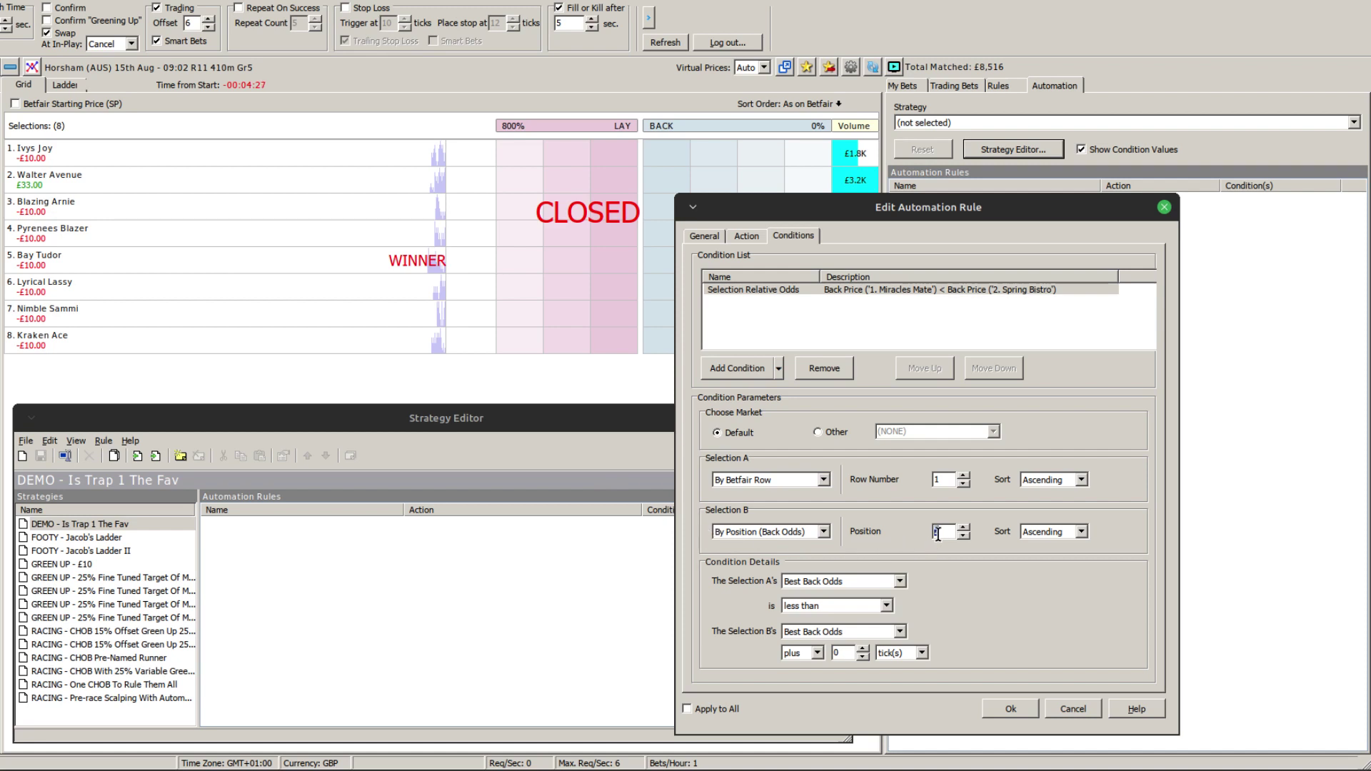
{"action": "type", "text": "2"}
Set the offset on Selection B's best back odds to minus 10 ticks.
{"action": "left_click", "coordinate": [816, 652]}
{"action": "left_click", "coordinate": [811, 682]}
{"action": "left_click", "coordinate": [846, 652]}
{"action": "type", "text": "10"}
Set the condition's tick offset to 0, accept the rule and save the strategy.
{"action": "left_click", "coordinate": [814, 652]}
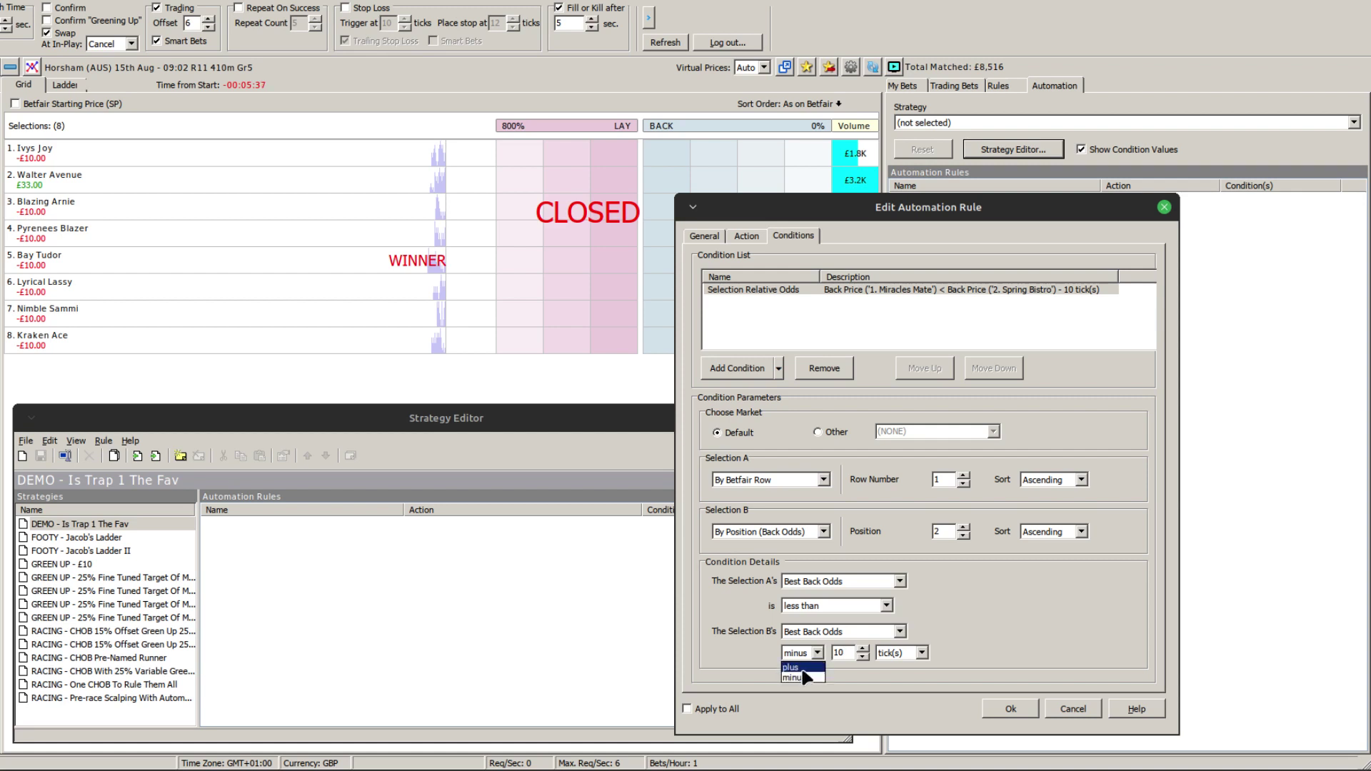
{"action": "double_click", "coordinate": [845, 652]}
{"action": "type", "text": "0"}
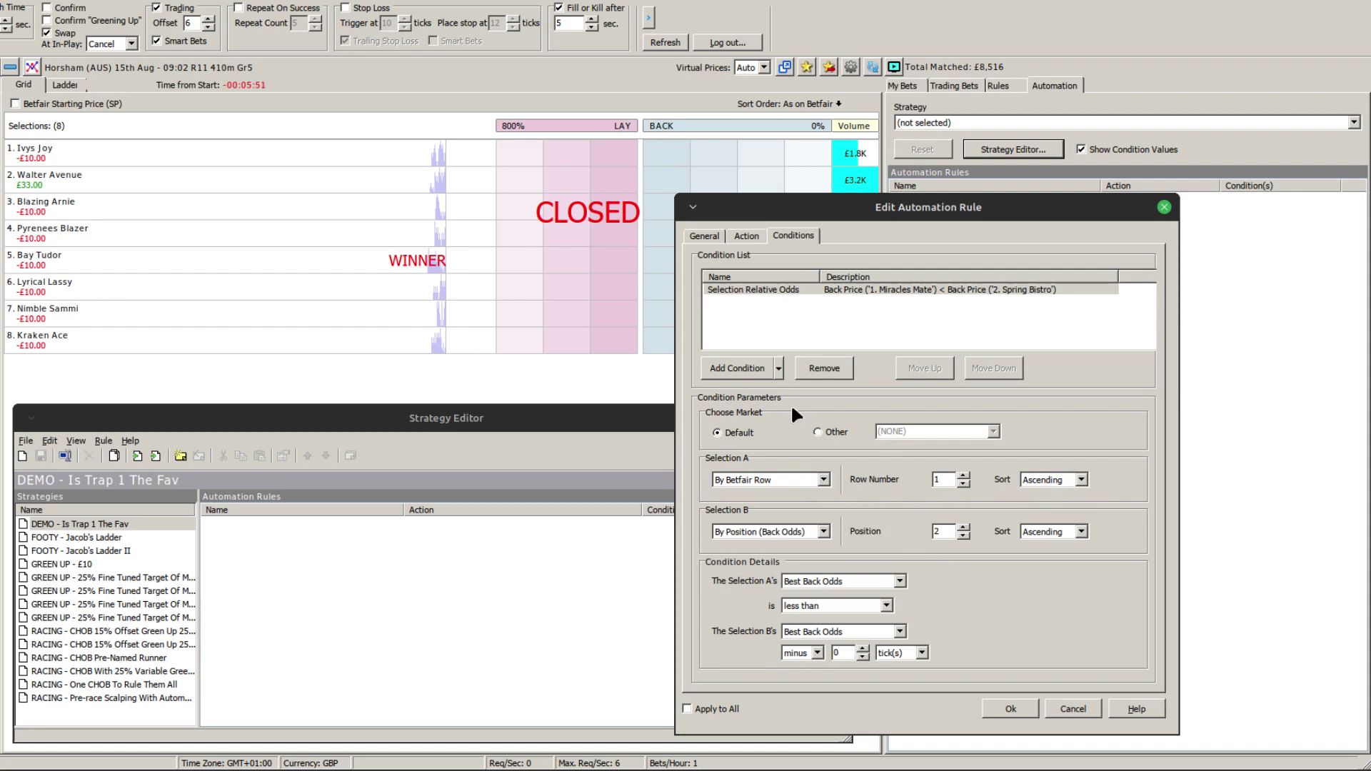
{"action": "left_click", "coordinate": [746, 237]}
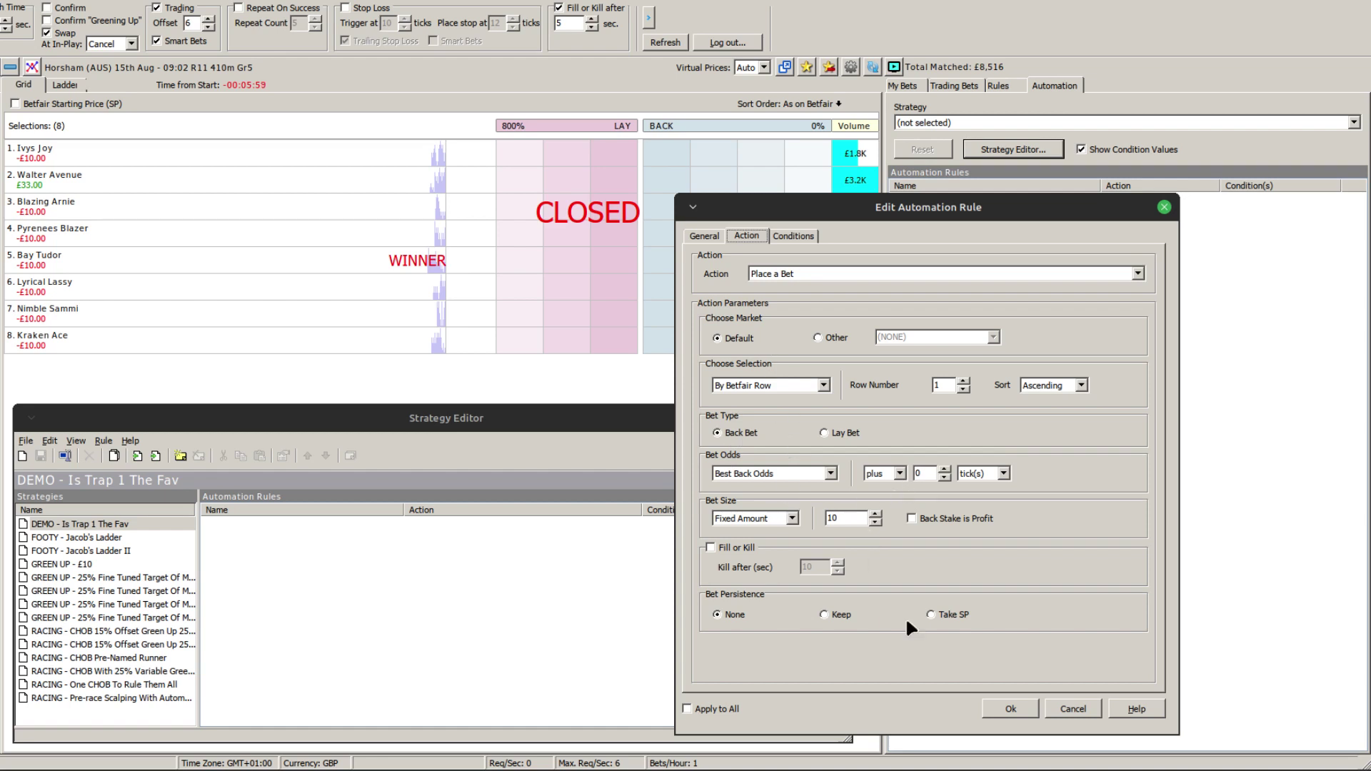
{"action": "left_click", "coordinate": [1001, 701]}
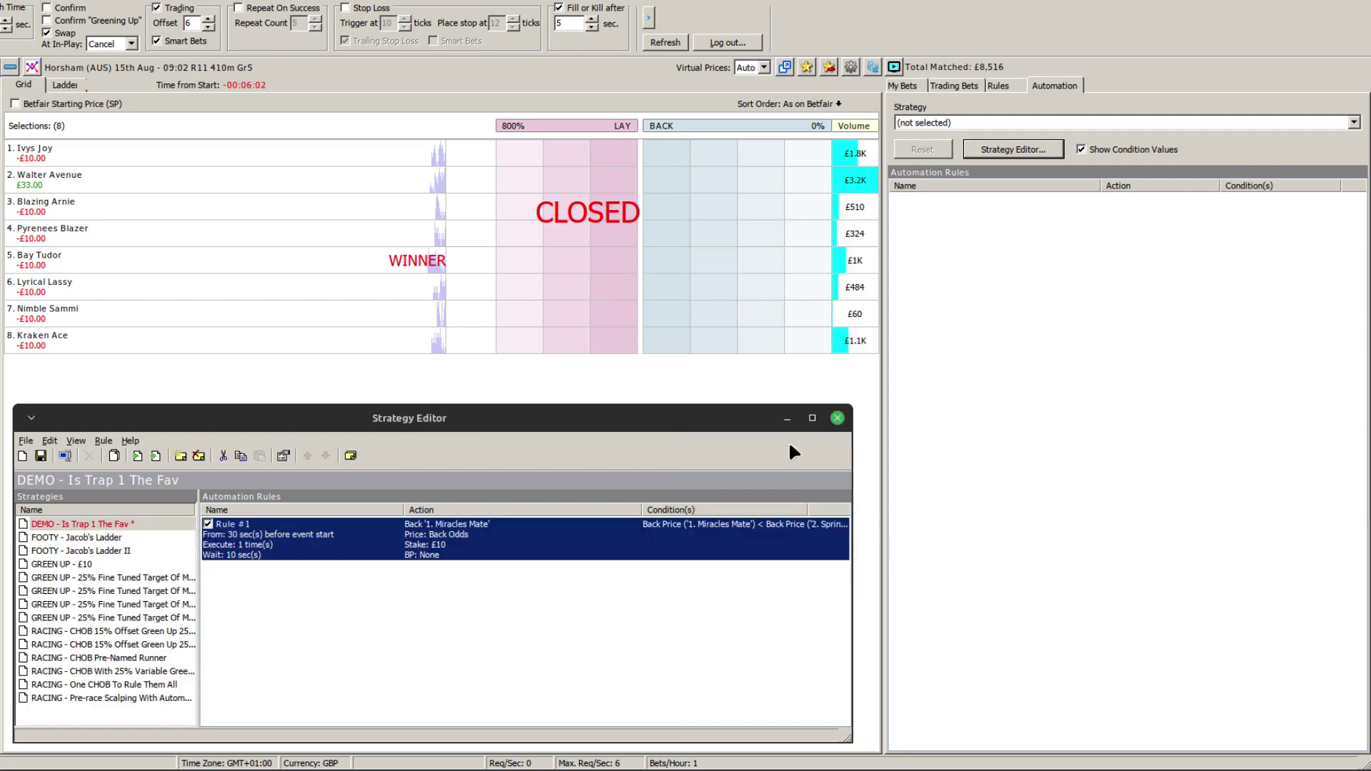
{"action": "left_click", "coordinate": [41, 455]}
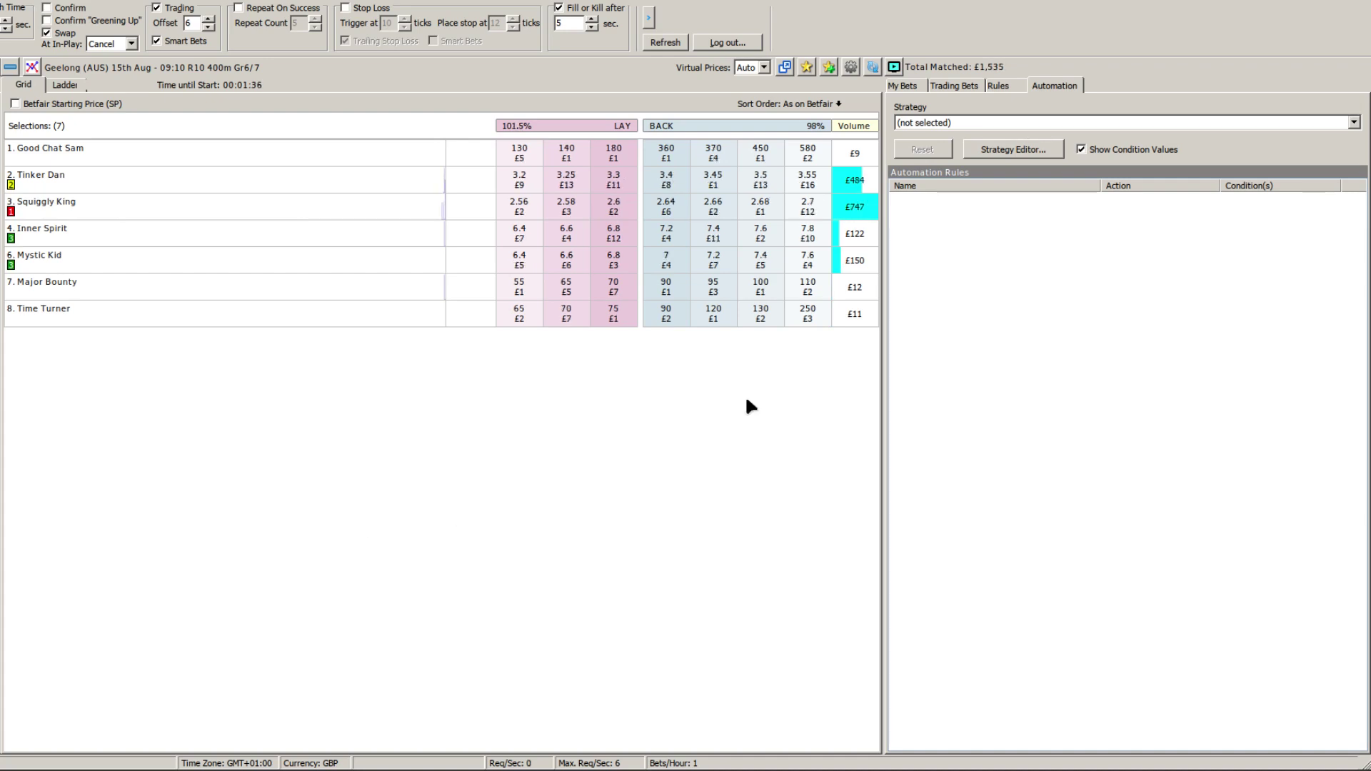
Change the rule's start time to 60 seconds before the event start and save the strategy.
{"action": "left_click", "coordinate": [1006, 148]}
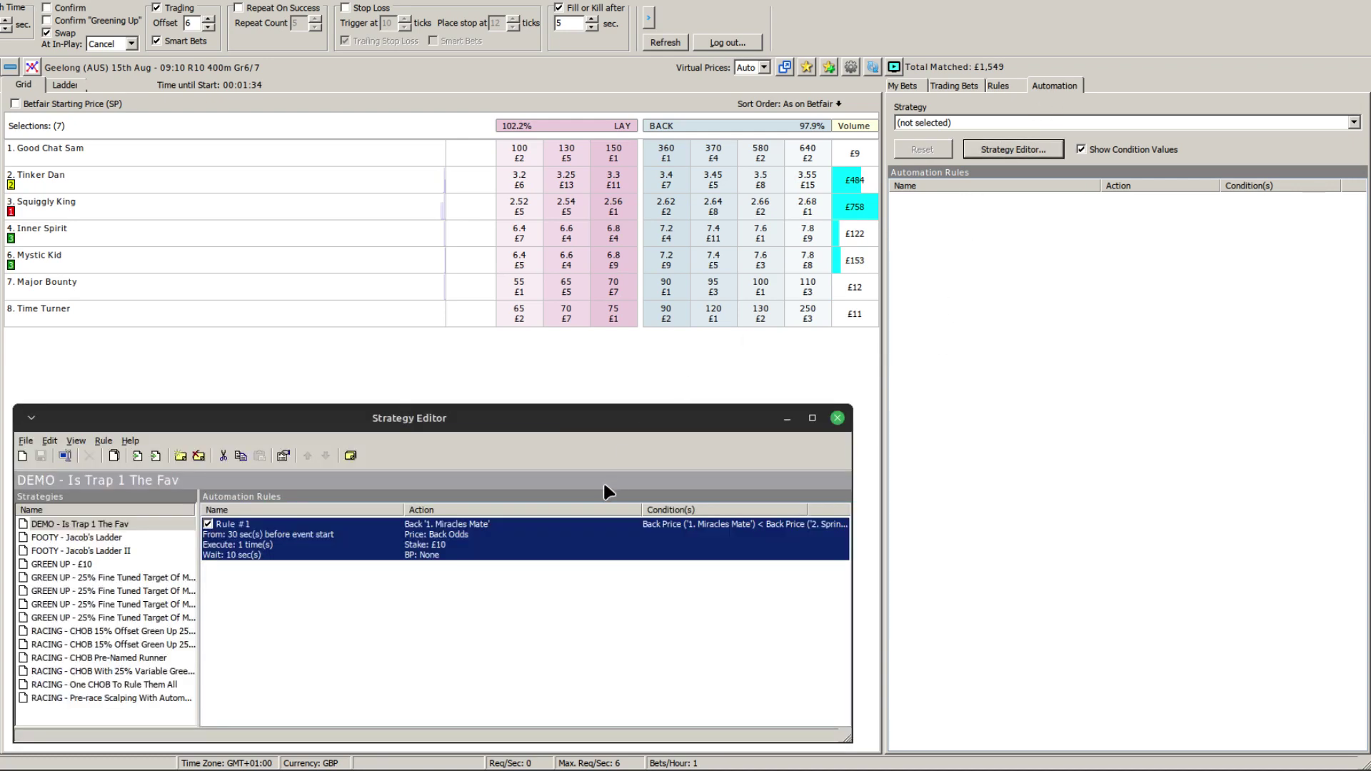
{"action": "double_click", "coordinate": [376, 539]}
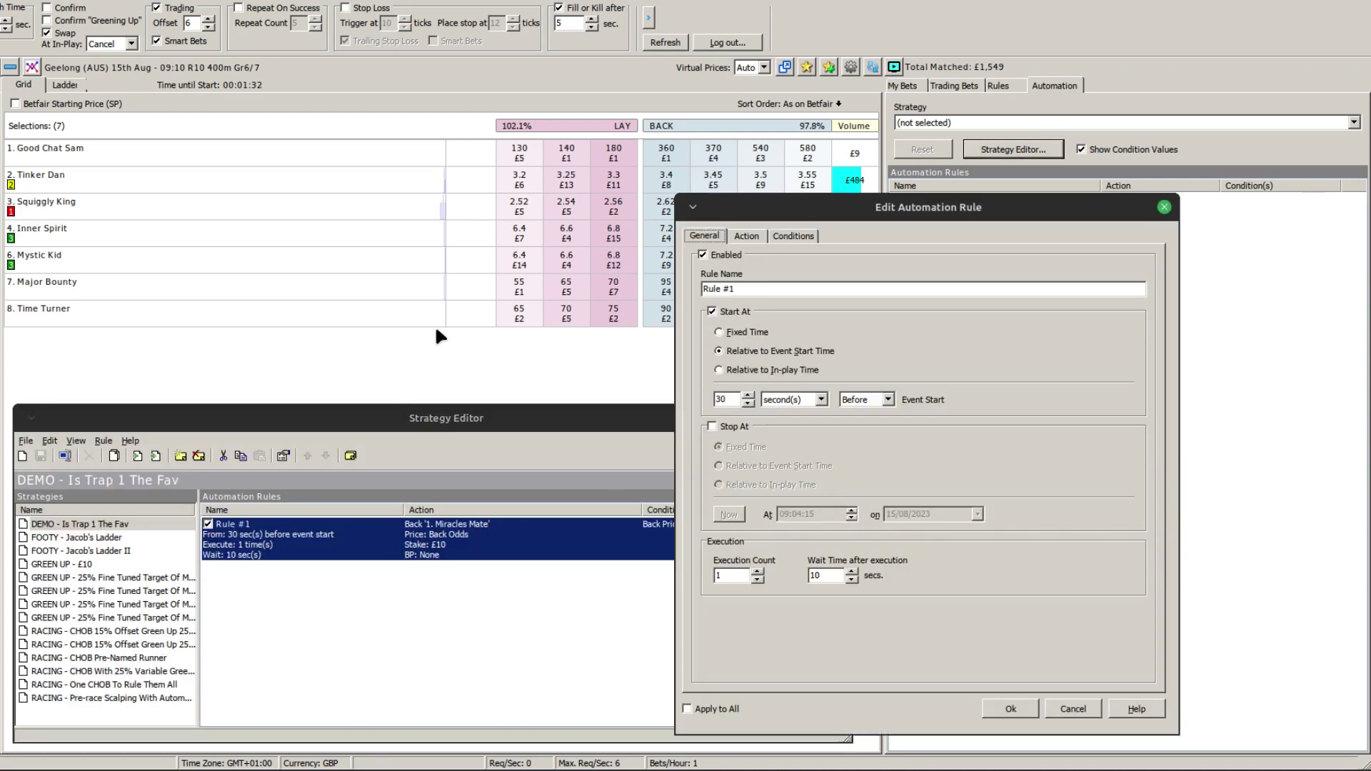
{"action": "double_click", "coordinate": [735, 400]}
{"action": "type", "text": "60"}
{"action": "left_click", "coordinate": [1010, 708]}
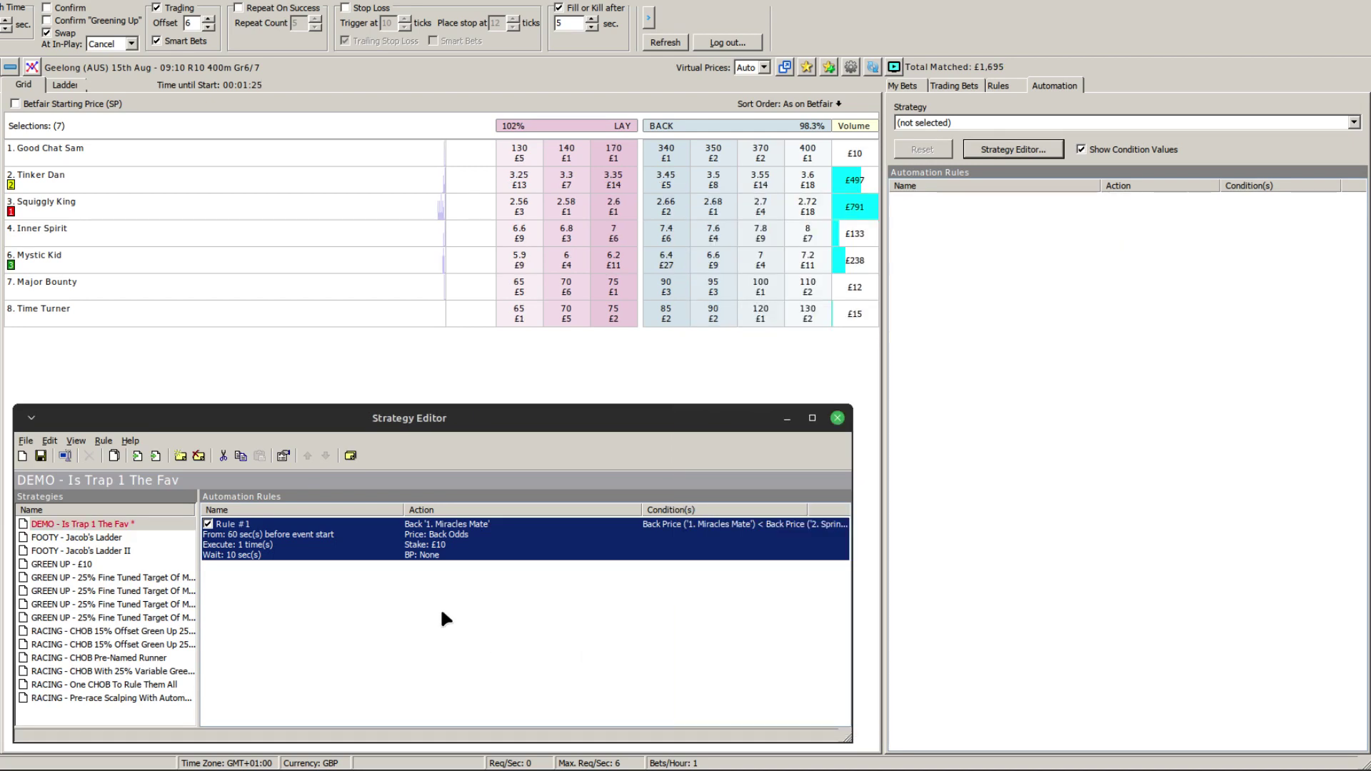
{"action": "left_click", "coordinate": [41, 456]}
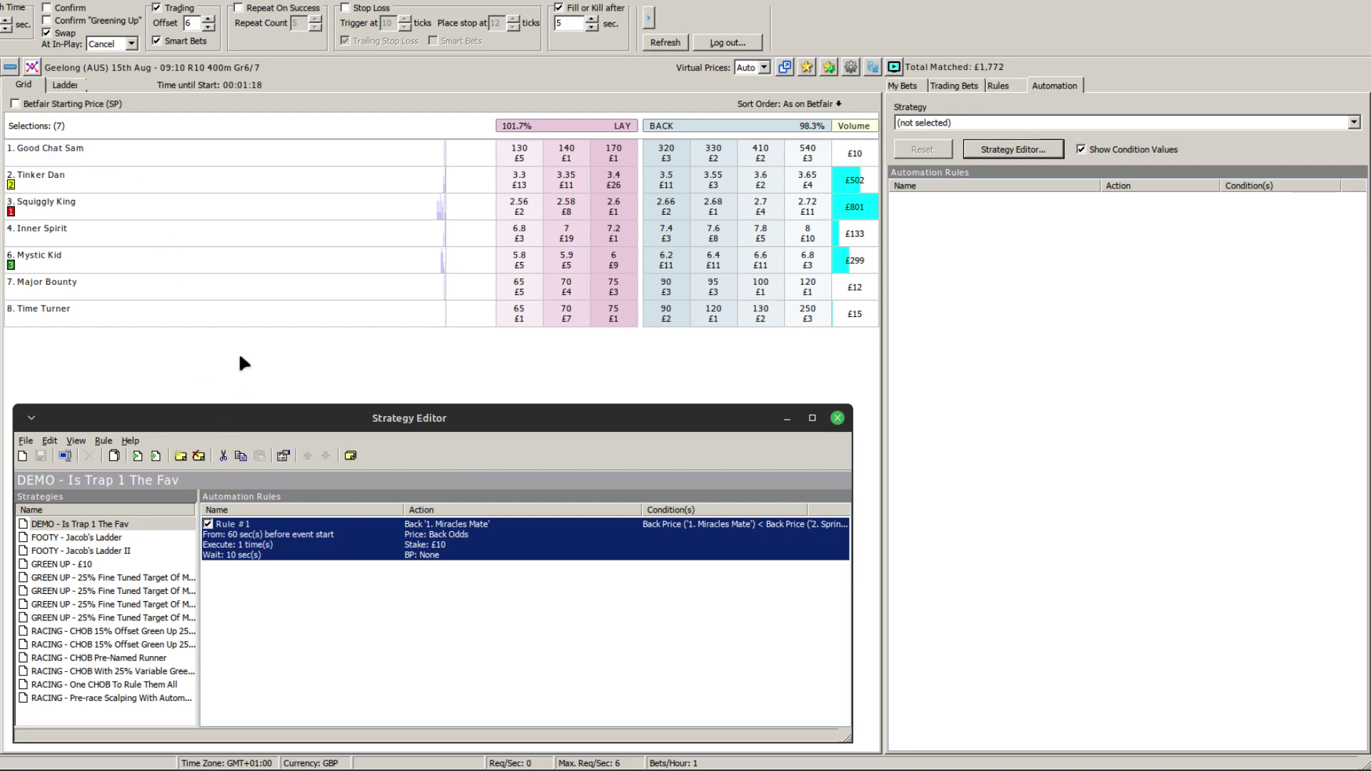
Apply the DEMO - Is Trap 1 The Fav strategy to the Geelong market and check its bets list.
{"action": "left_click", "coordinate": [1004, 119]}
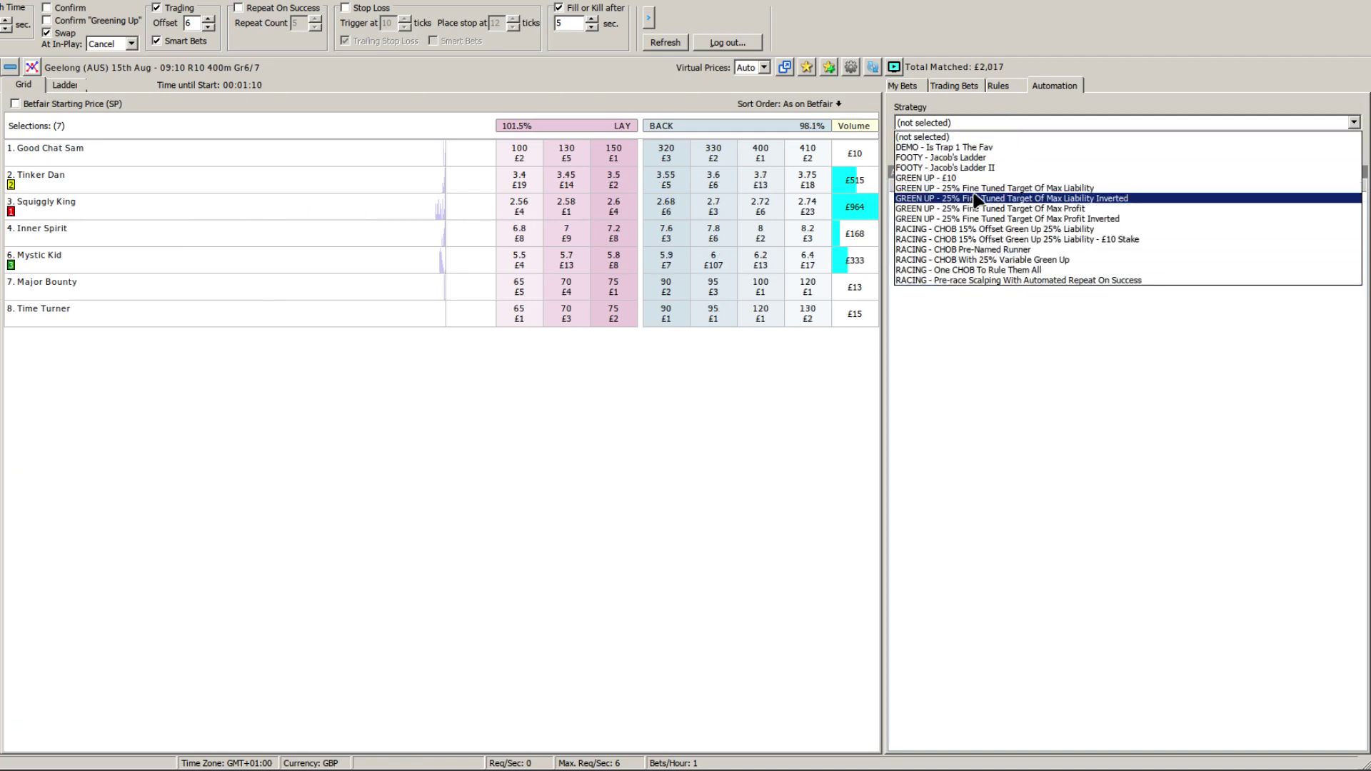
{"action": "left_click", "coordinate": [949, 147]}
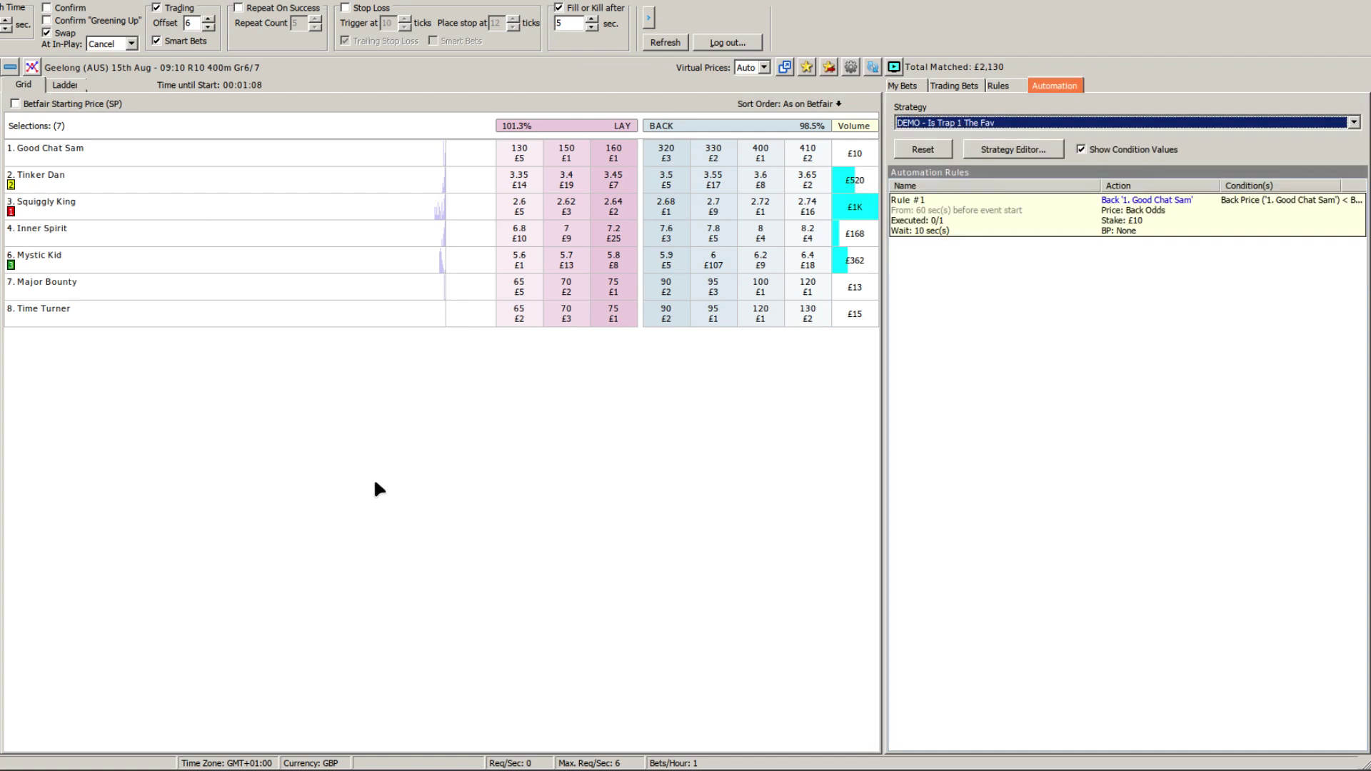
{"action": "left_click", "coordinate": [901, 86]}
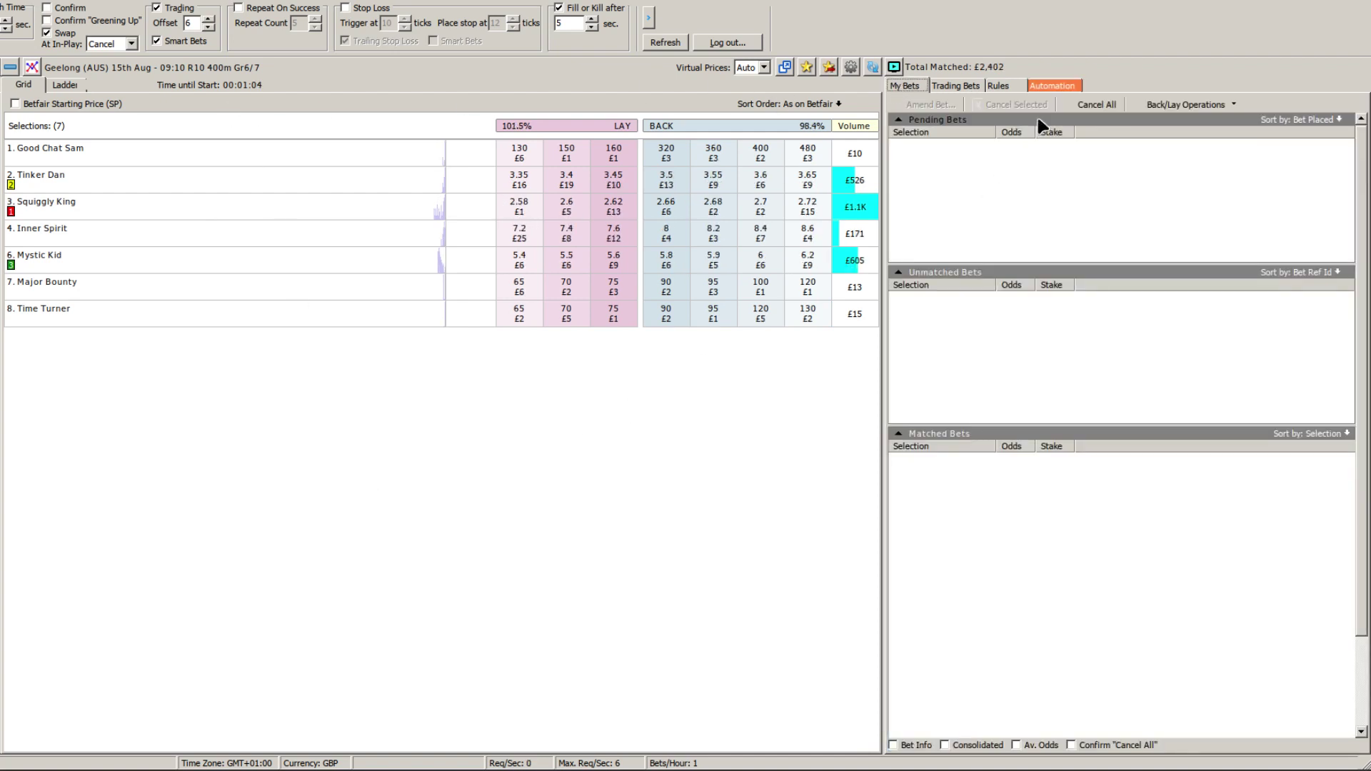
{"action": "left_click", "coordinate": [1046, 85]}
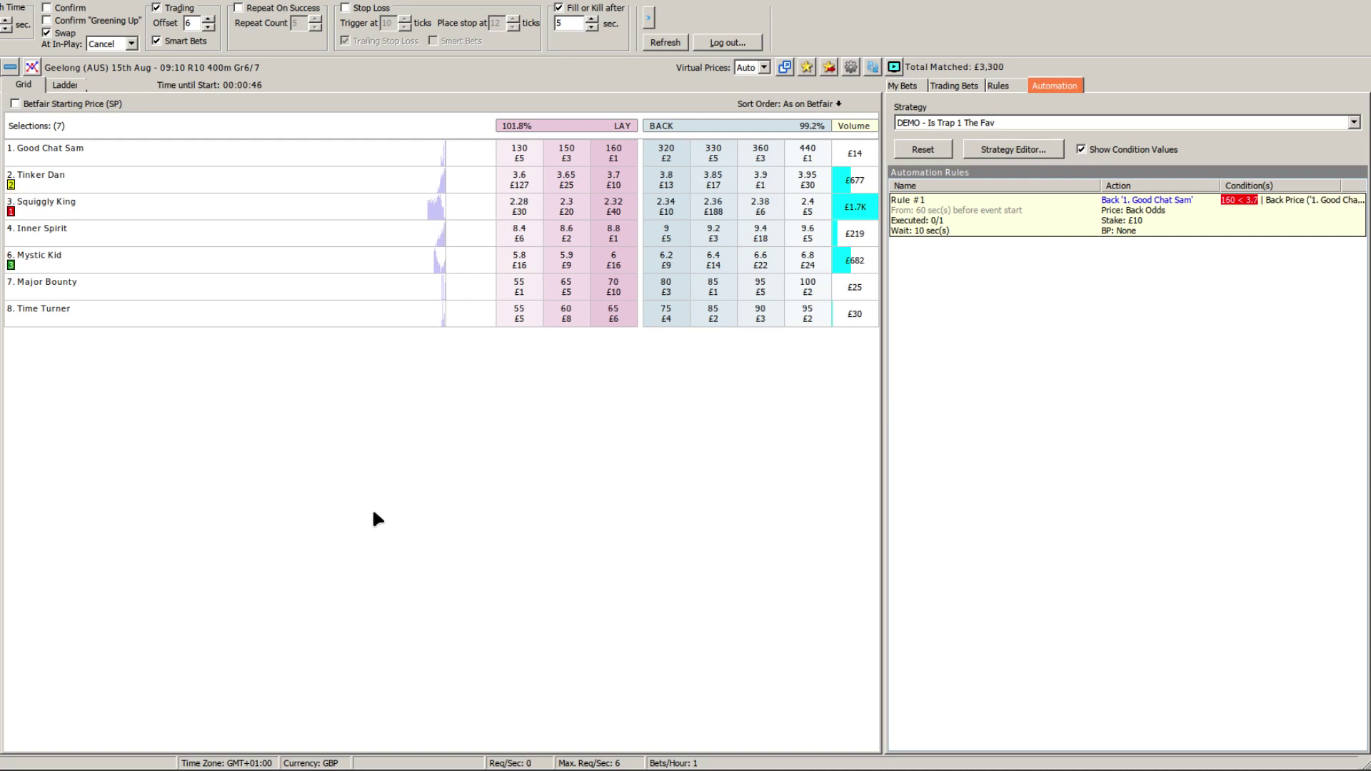
Reopen the strategy's rule and set the bet's Betfair row number to 3.
{"action": "left_click", "coordinate": [1006, 150]}
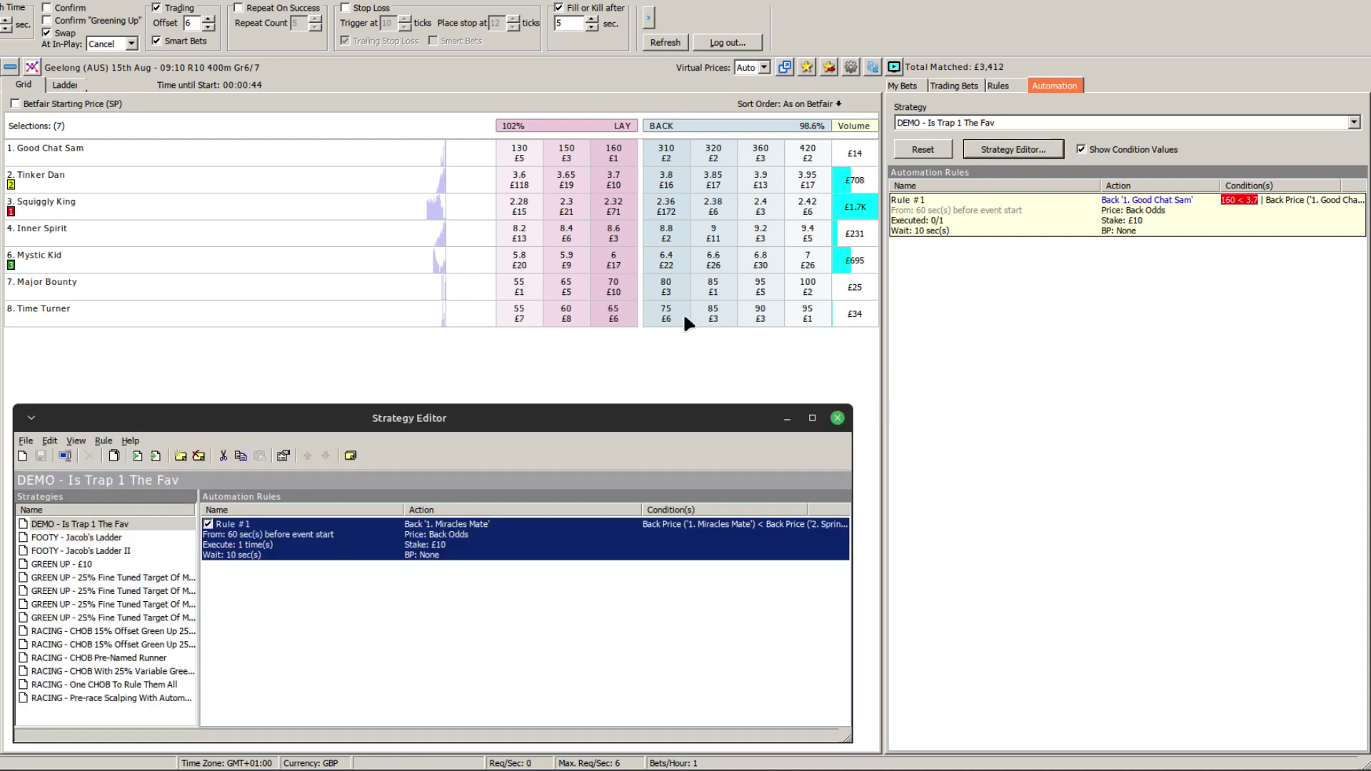
{"action": "double_click", "coordinate": [326, 547]}
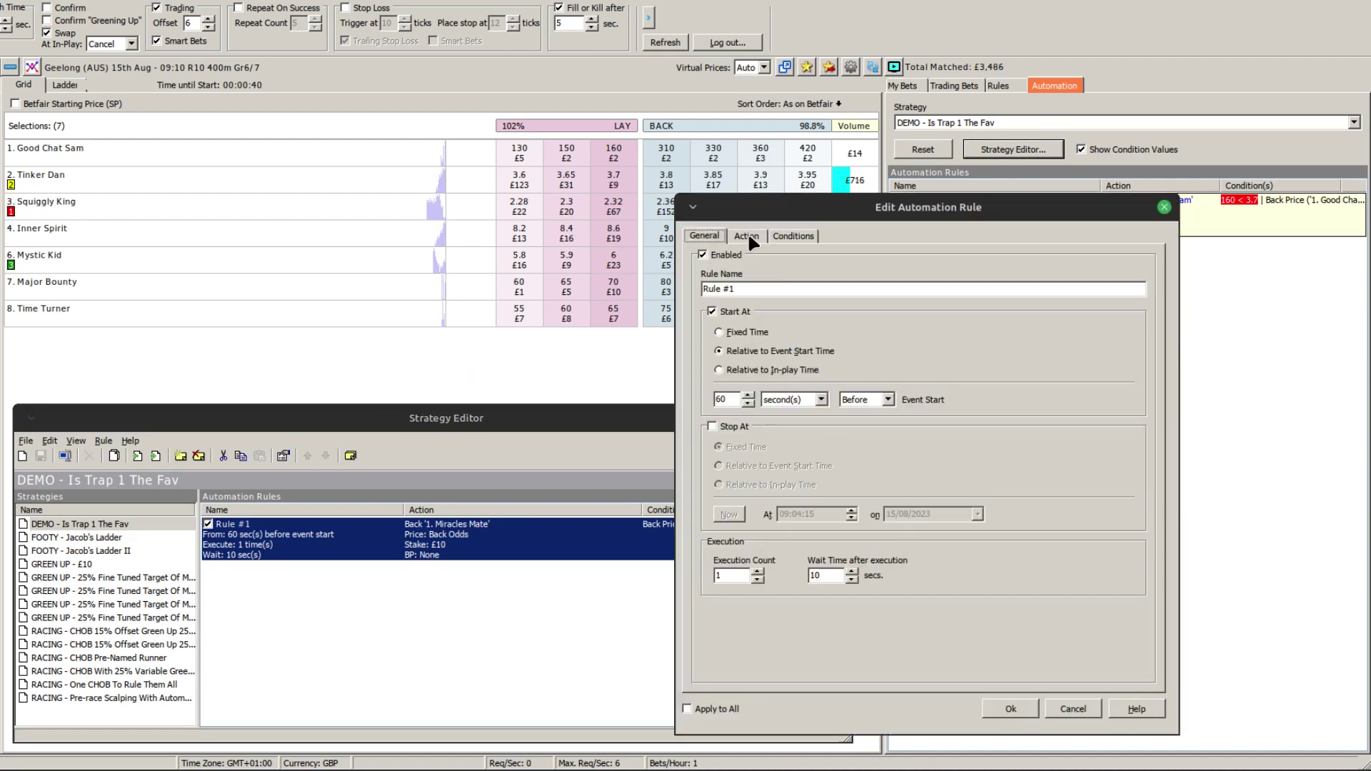
{"action": "left_click", "coordinate": [748, 236]}
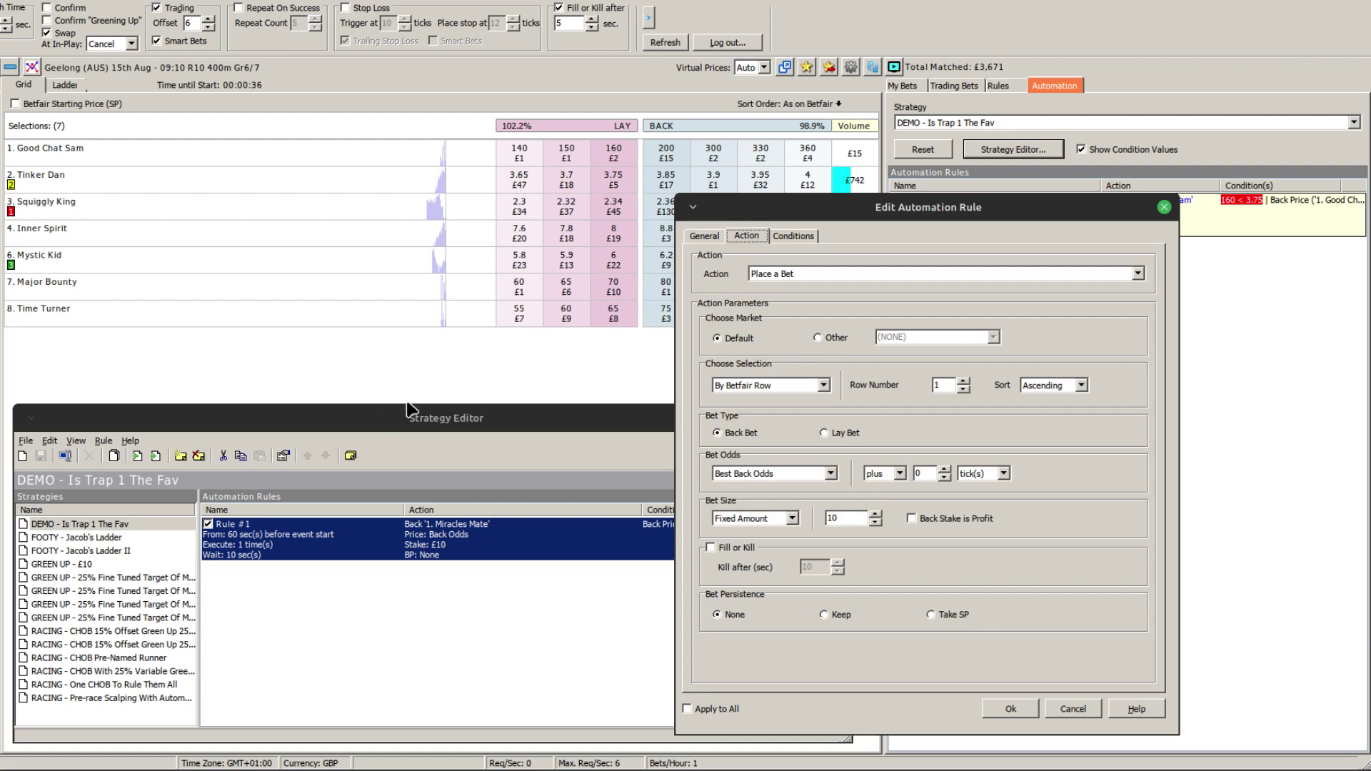
{"action": "left_click", "coordinate": [707, 235]}
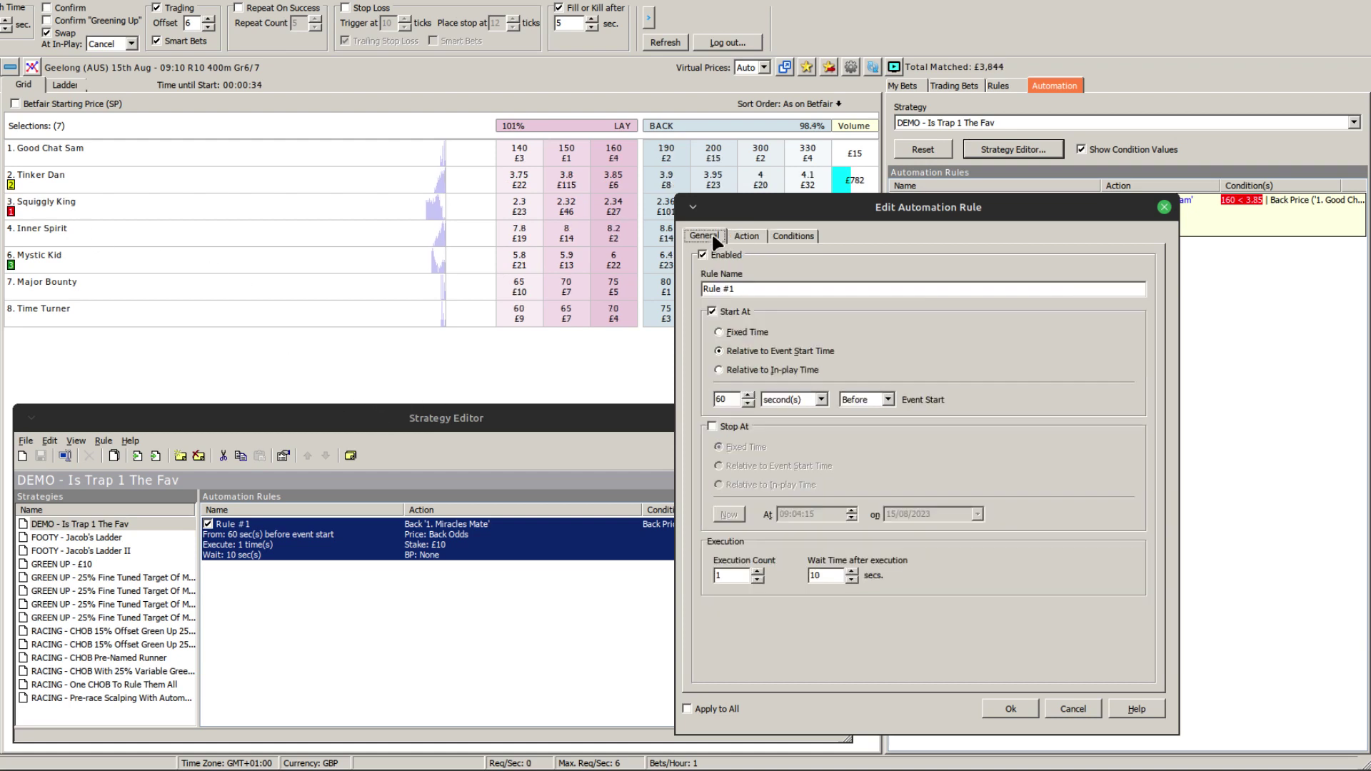
{"action": "left_click", "coordinate": [745, 237]}
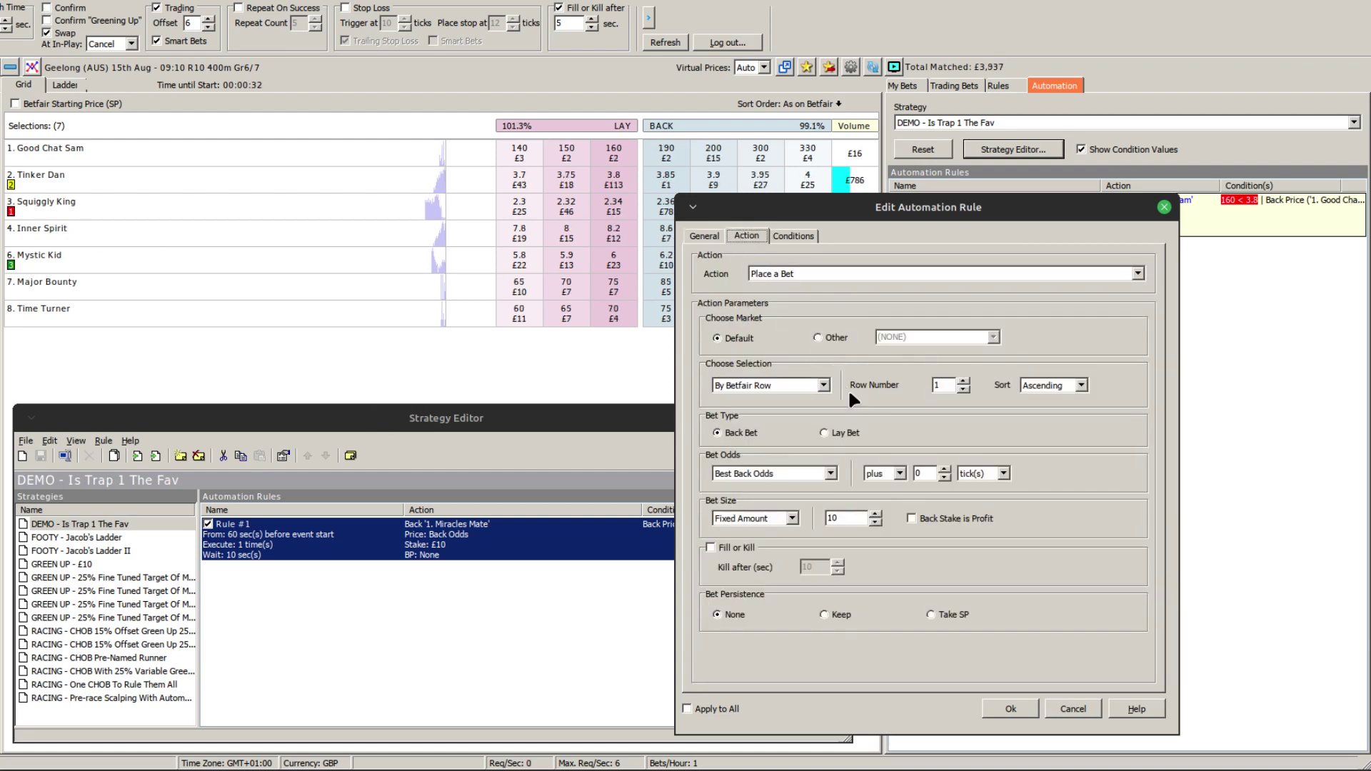
{"action": "left_click", "coordinate": [963, 381]}
{"action": "left_click", "coordinate": [963, 381]}
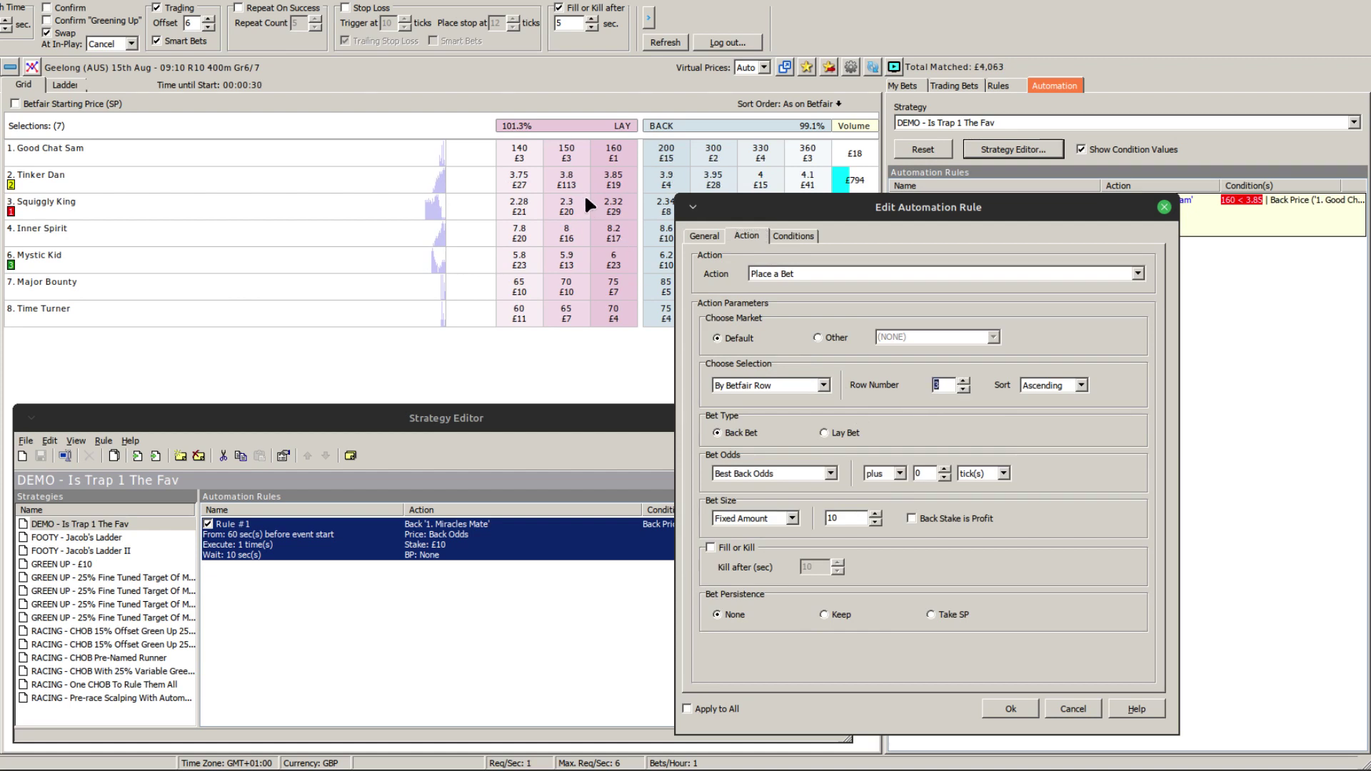
Set the condition's Selection A row number to 3, accept the rule and save the strategy.
{"action": "left_click", "coordinate": [788, 238]}
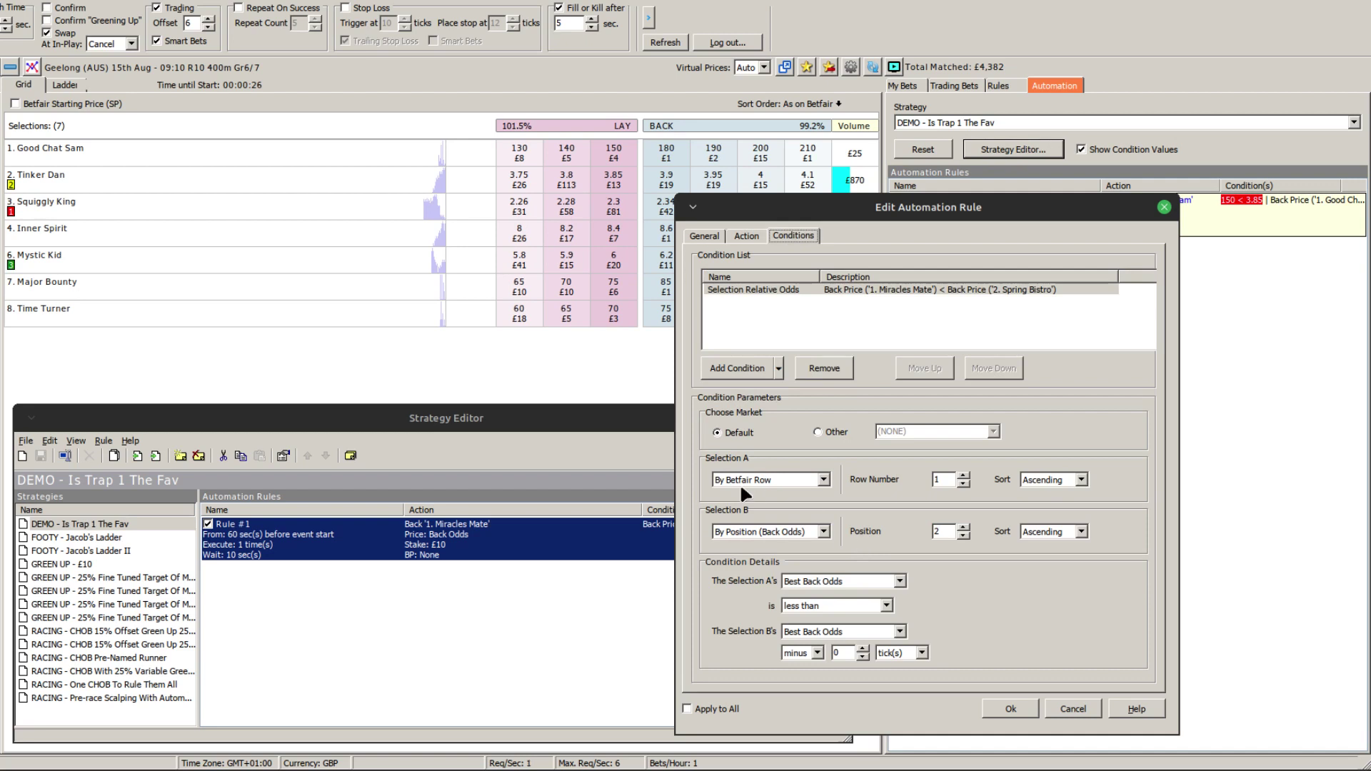
{"action": "left_click", "coordinate": [963, 474]}
{"action": "left_click", "coordinate": [963, 474]}
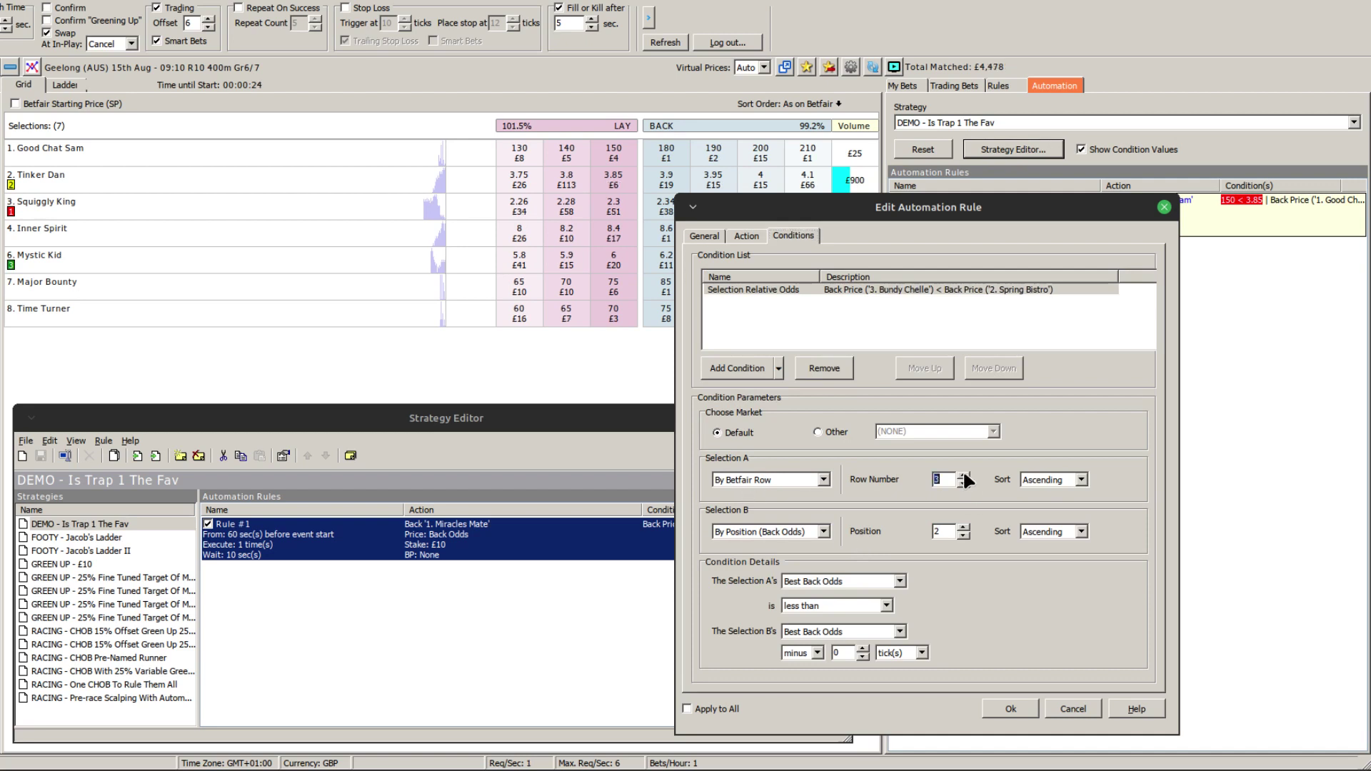
{"action": "left_click", "coordinate": [1011, 708]}
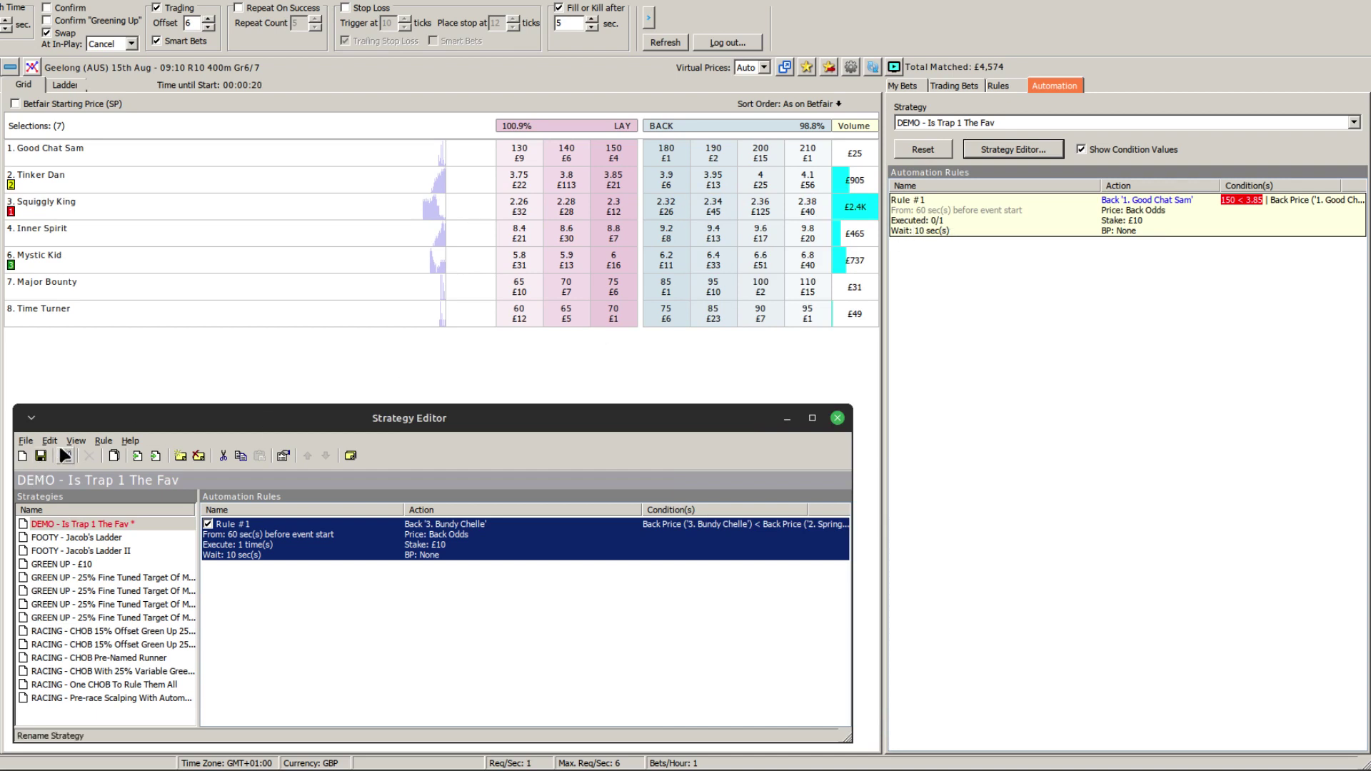
{"action": "left_click", "coordinate": [40, 458]}
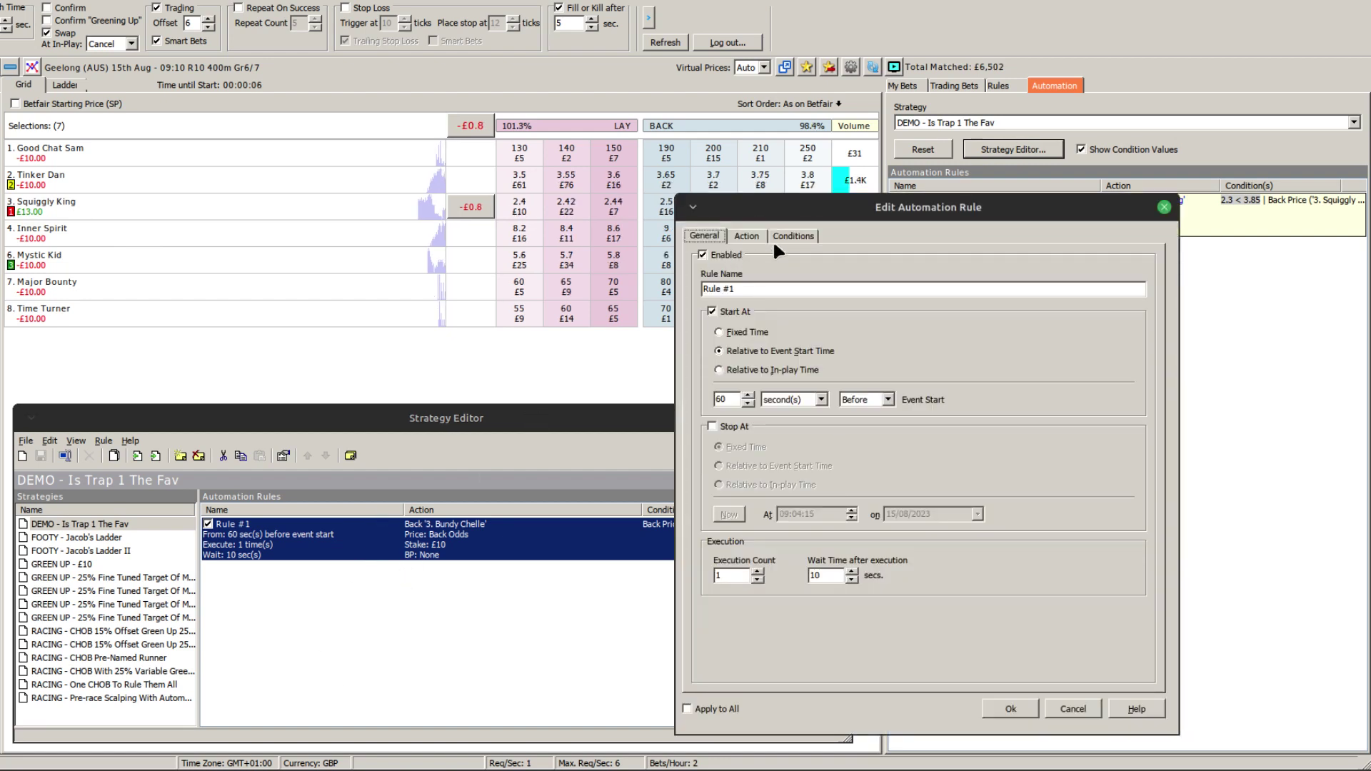
Review the conditions of the strategy's rule.
{"action": "left_click", "coordinate": [784, 238]}
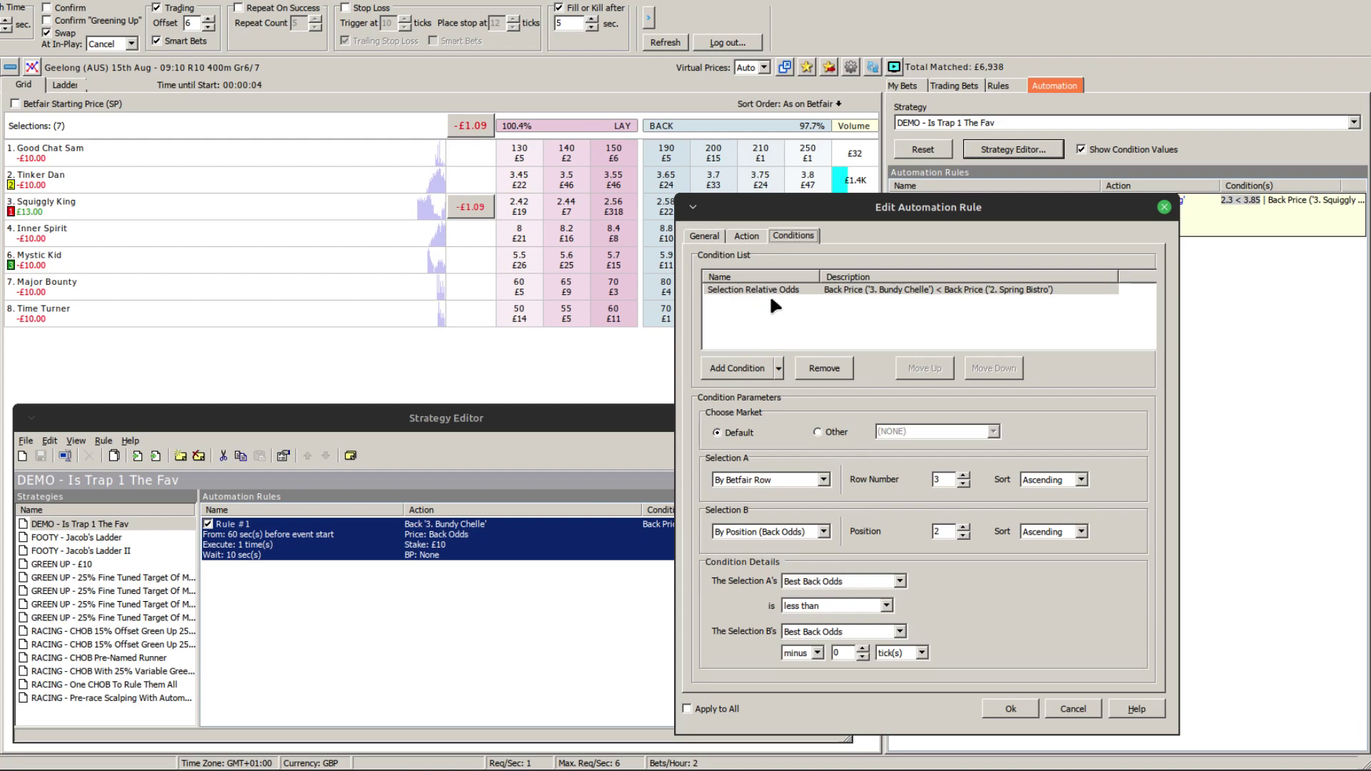